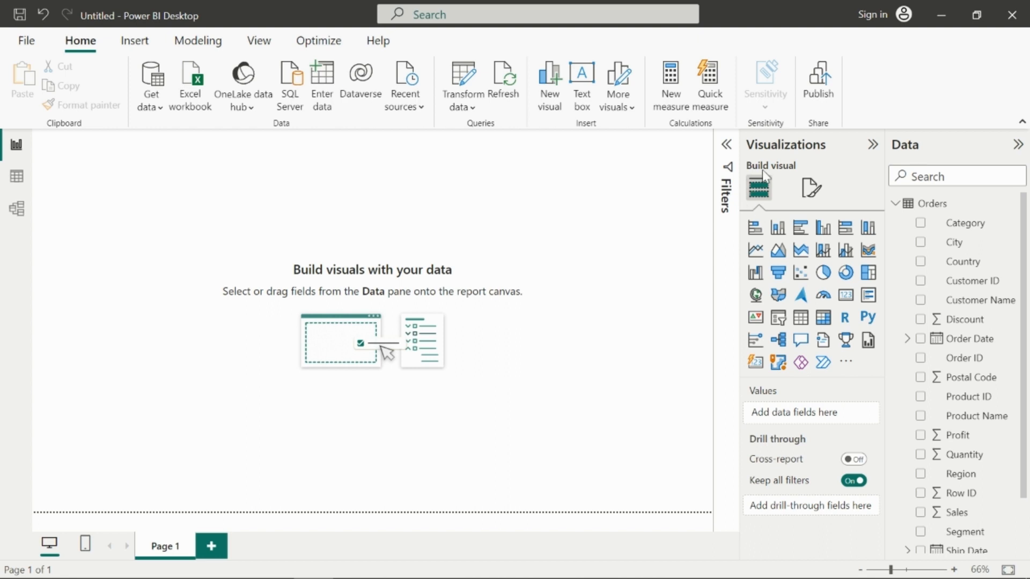
- Search the page formatting options for "background", look through the matching settings, and clear the search
{"action": "left_click", "coordinate": [811, 189]}
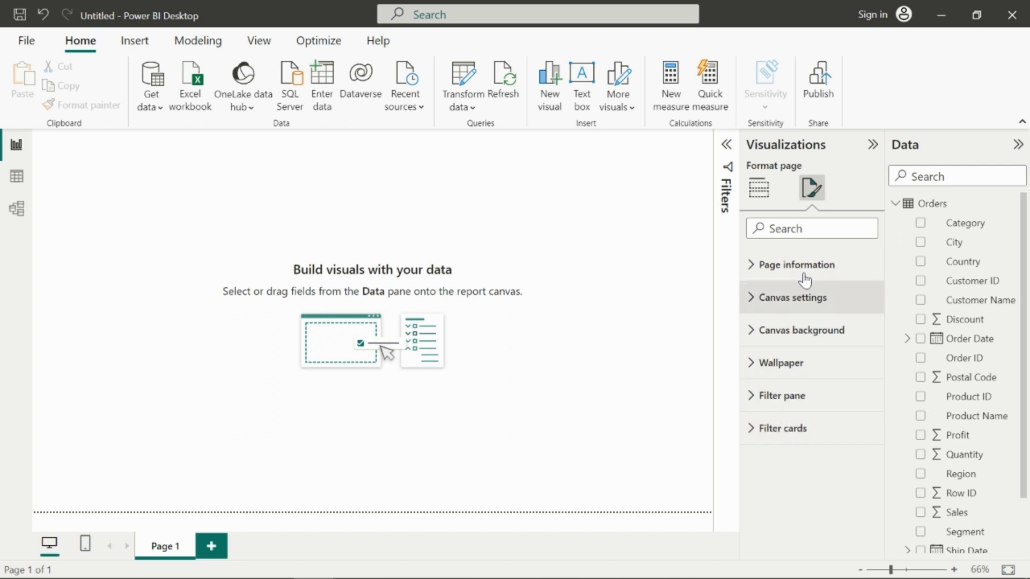
{"action": "left_click", "coordinate": [822, 229]}
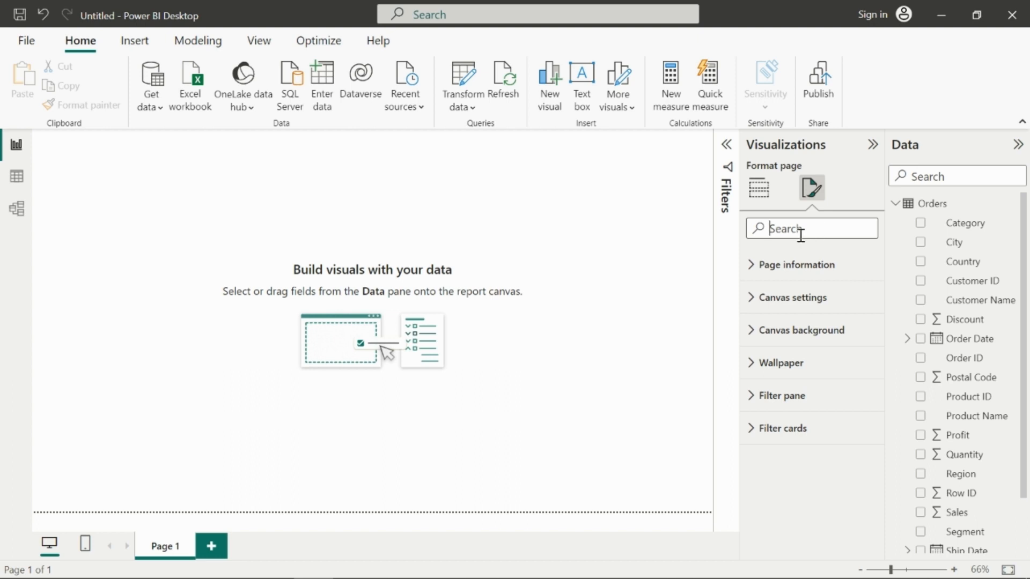
{"action": "type", "text": "background"}
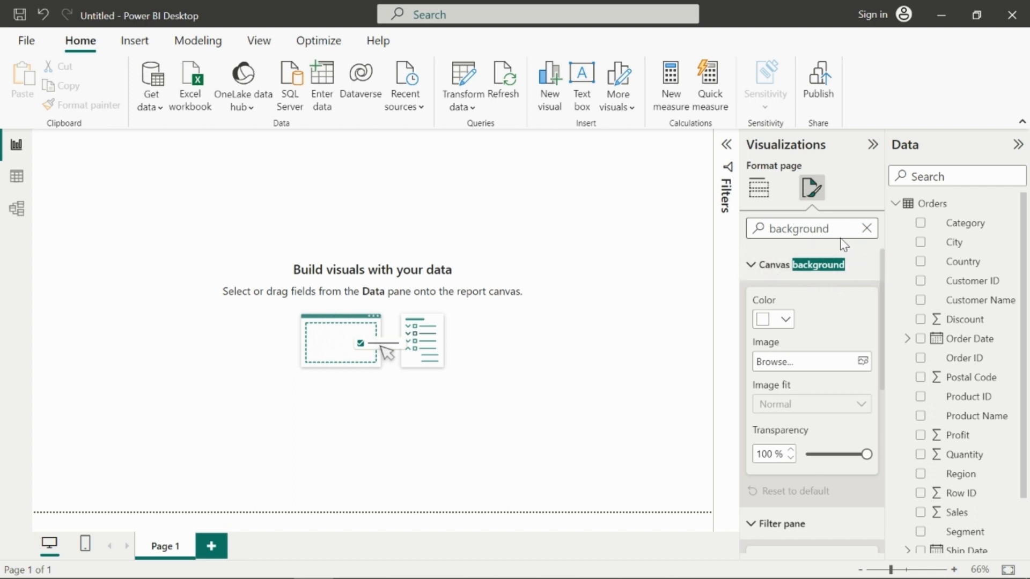
{"action": "left_click_drag", "start_coordinate": [839, 228], "coordinate": [783, 228]}
{"action": "left_click", "coordinate": [794, 228]}
{"action": "left_click_drag", "start_coordinate": [832, 229], "coordinate": [770, 229]}
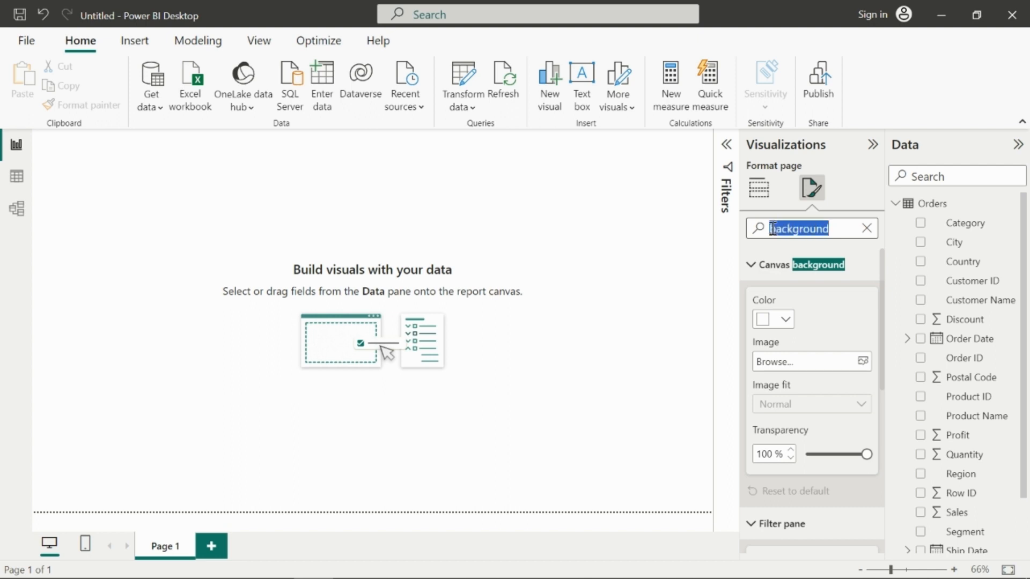
{"action": "left_click", "coordinate": [805, 267]}
{"action": "left_click", "coordinate": [804, 267]}
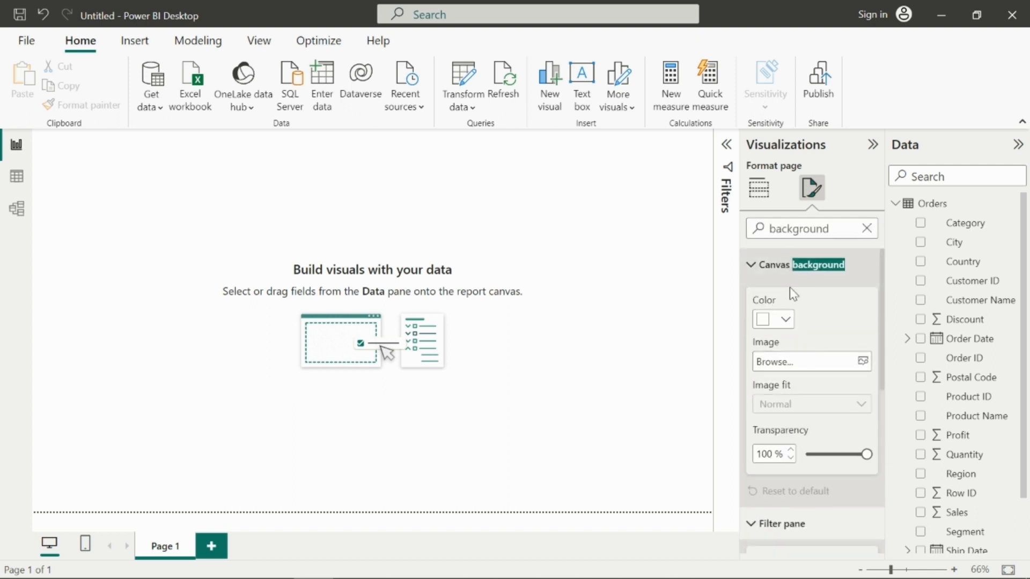
{"action": "scroll", "coordinate": [777, 401], "scroll_direction": "down", "scroll_amount": 3}
{"action": "scroll", "coordinate": [783, 343], "scroll_direction": "down", "scroll_amount": 4}
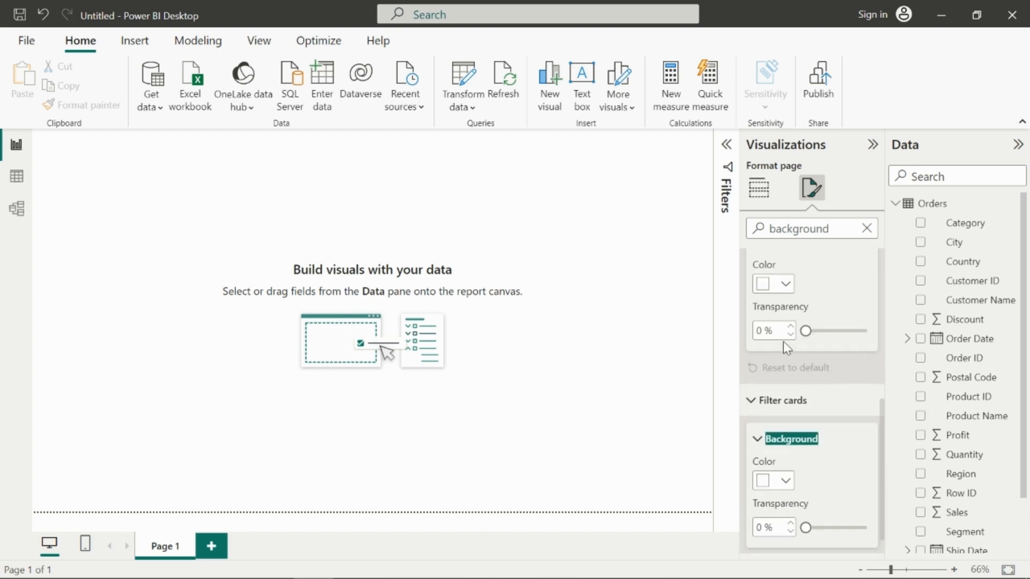
{"action": "scroll", "coordinate": [799, 322], "scroll_direction": "up", "scroll_amount": 5}
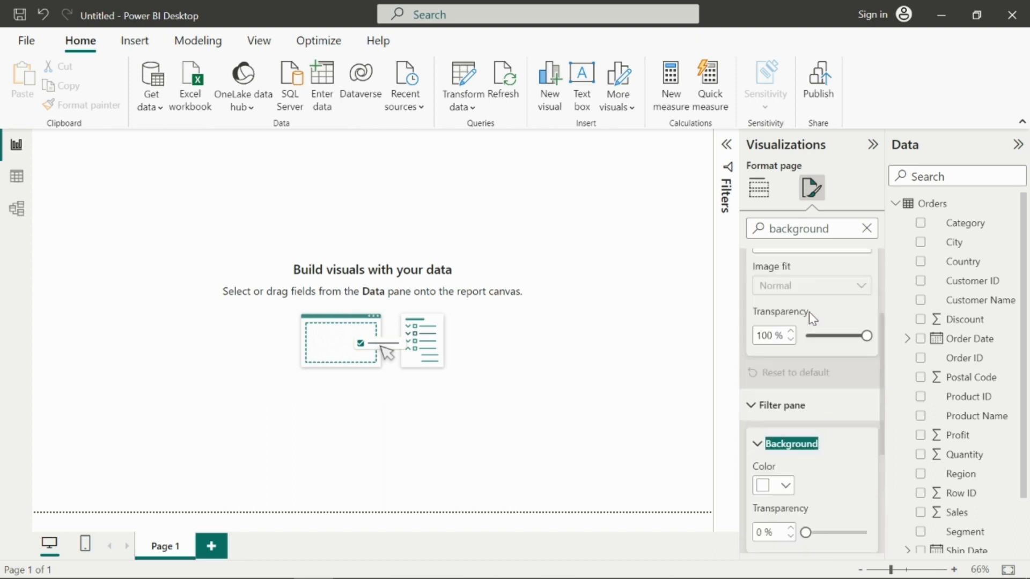
{"action": "left_click", "coordinate": [866, 229]}
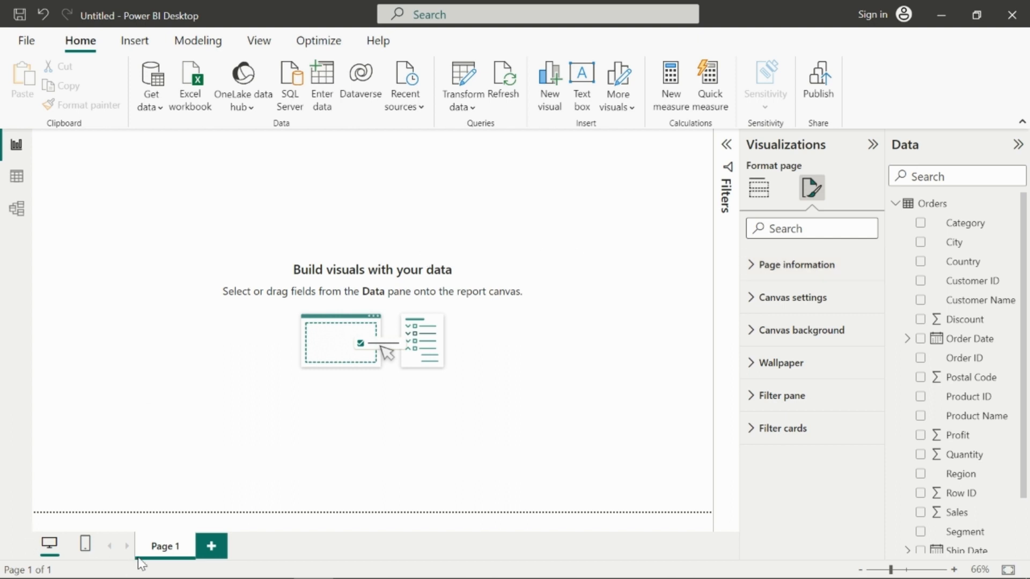
- Rename the report page from Page 1 to "Canvas Formatting" in the page information settings
{"action": "right_click", "coordinate": [173, 553]}
{"action": "left_click", "coordinate": [173, 553]}
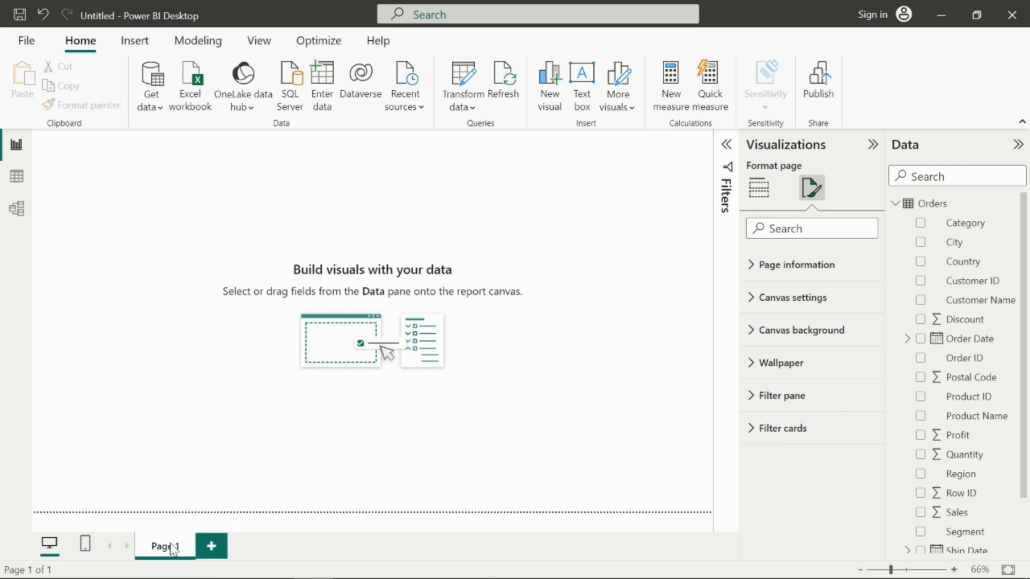
{"action": "left_click", "coordinate": [751, 269]}
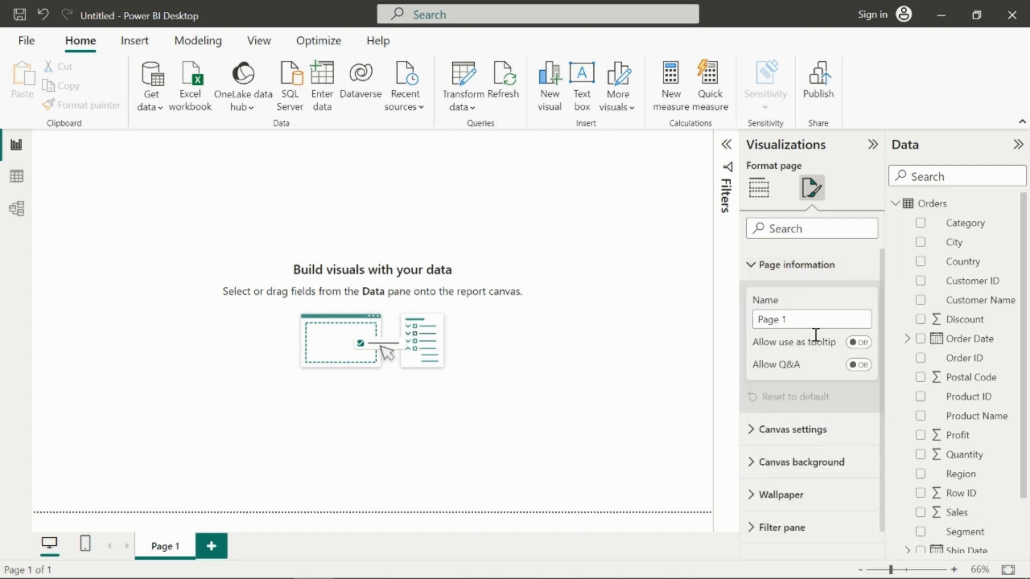
{"action": "triple_click", "coordinate": [802, 317]}
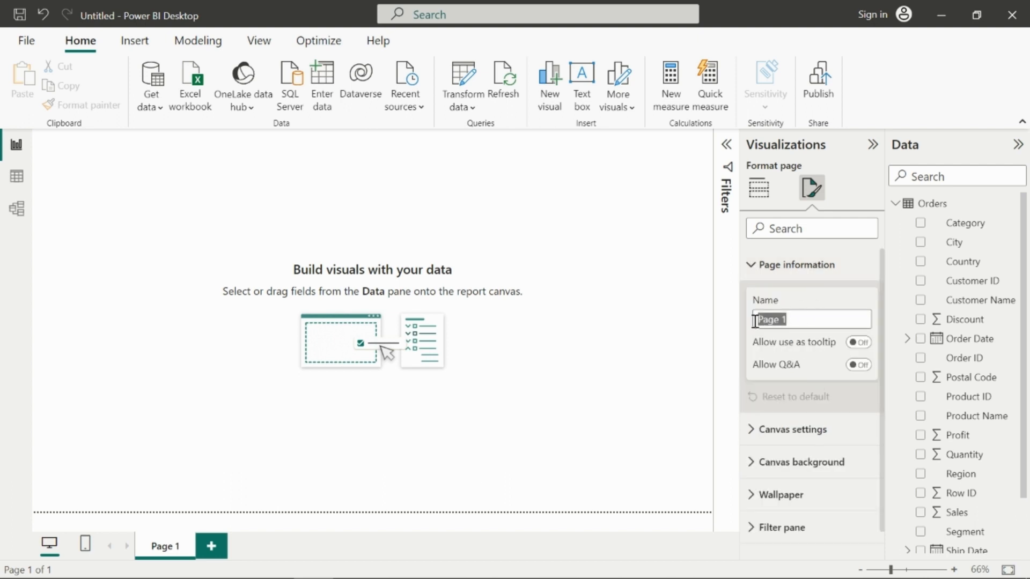
{"action": "left_click", "coordinate": [805, 317]}
{"action": "key", "text": "BackSpace"}
{"action": "key", "text": "BackSpace"}
{"action": "key", "text": "BackSpace"}
{"action": "key", "text": "BackSpace"}
{"action": "key", "text": "BackSpace"}
{"action": "key", "text": "BackSpace"}
{"action": "type", "text": "C"}
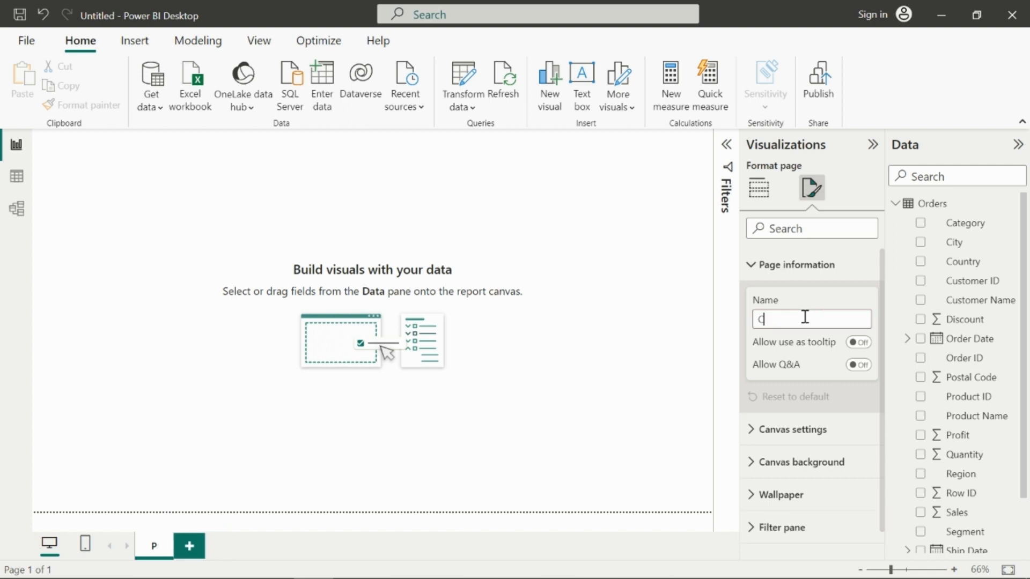
{"action": "type", "text": "anvas Formatti"}
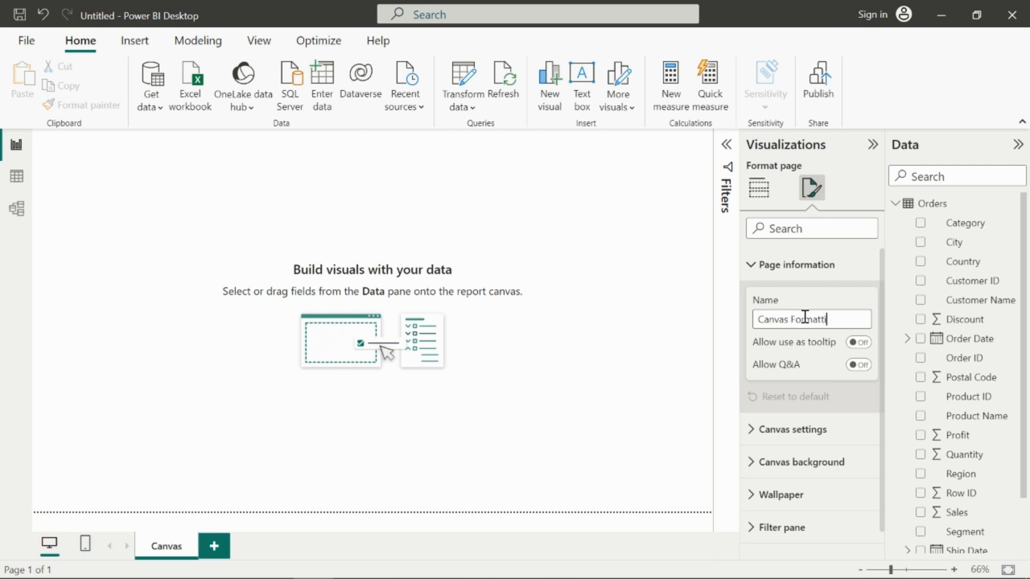
{"action": "type", "text": "ng"}
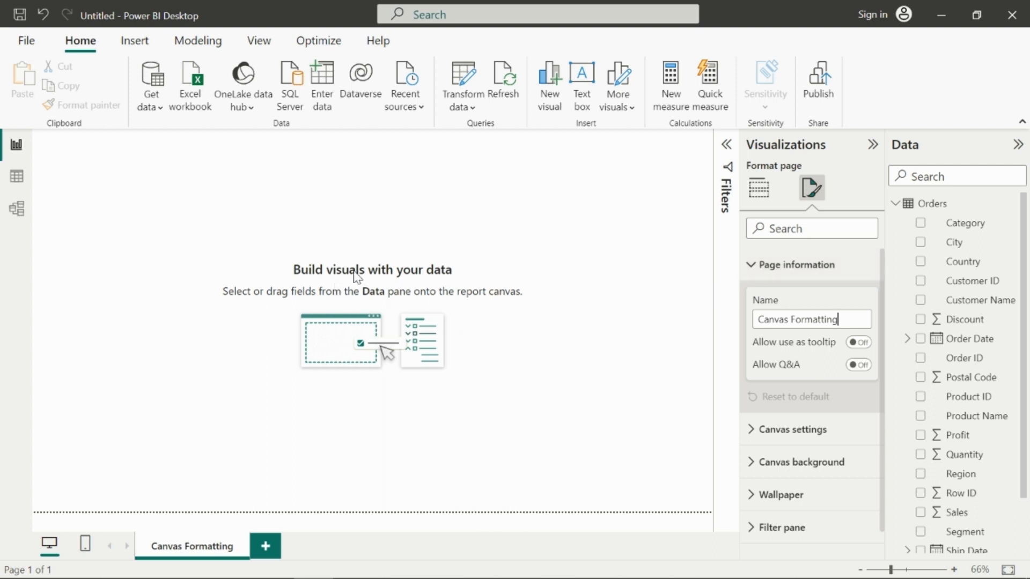
{"action": "left_click", "coordinate": [761, 274]}
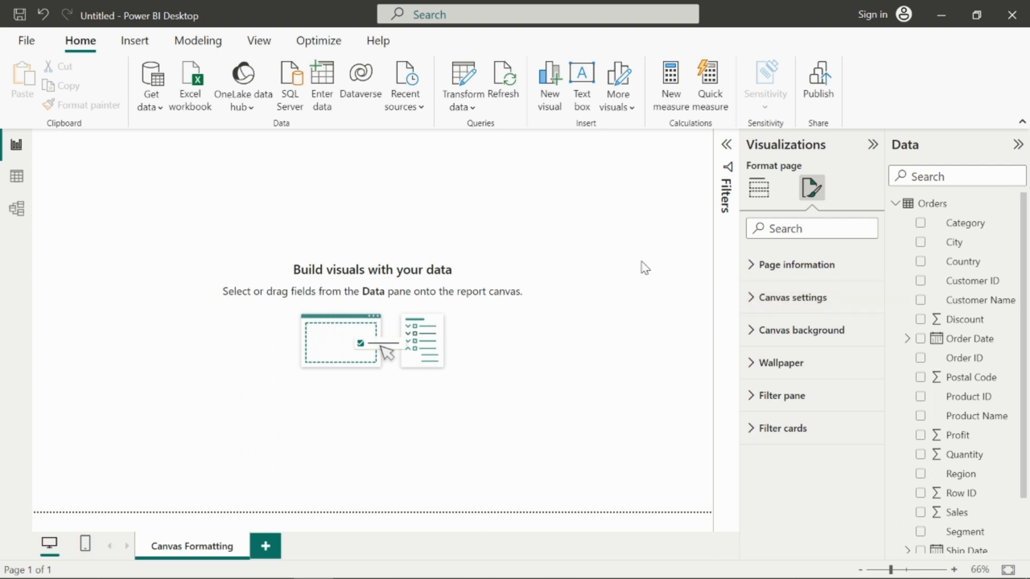
- Set the vertical alignment of the canvas to Middle in the canvas settings
{"action": "left_click", "coordinate": [752, 300]}
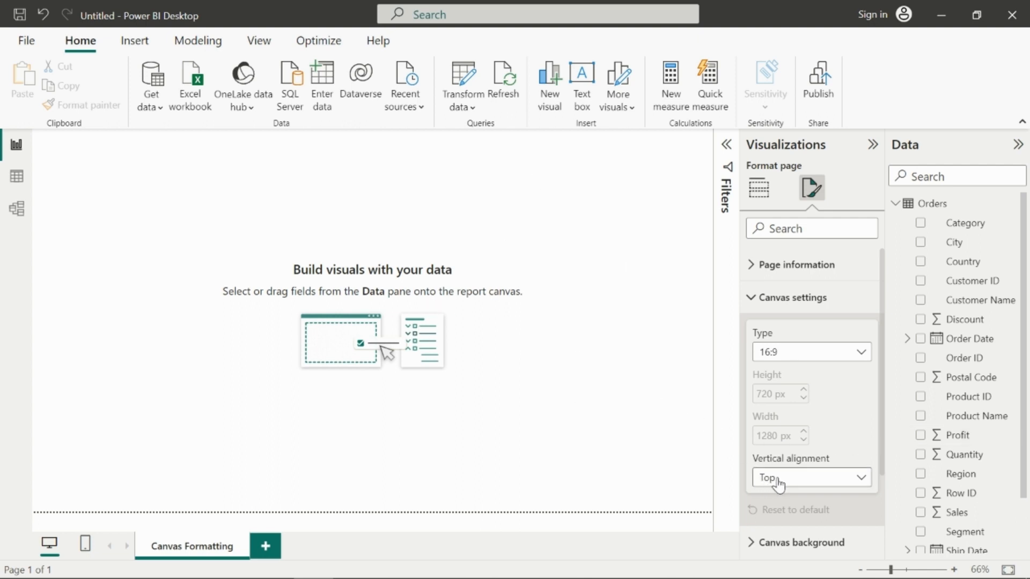
{"action": "left_click", "coordinate": [839, 489]}
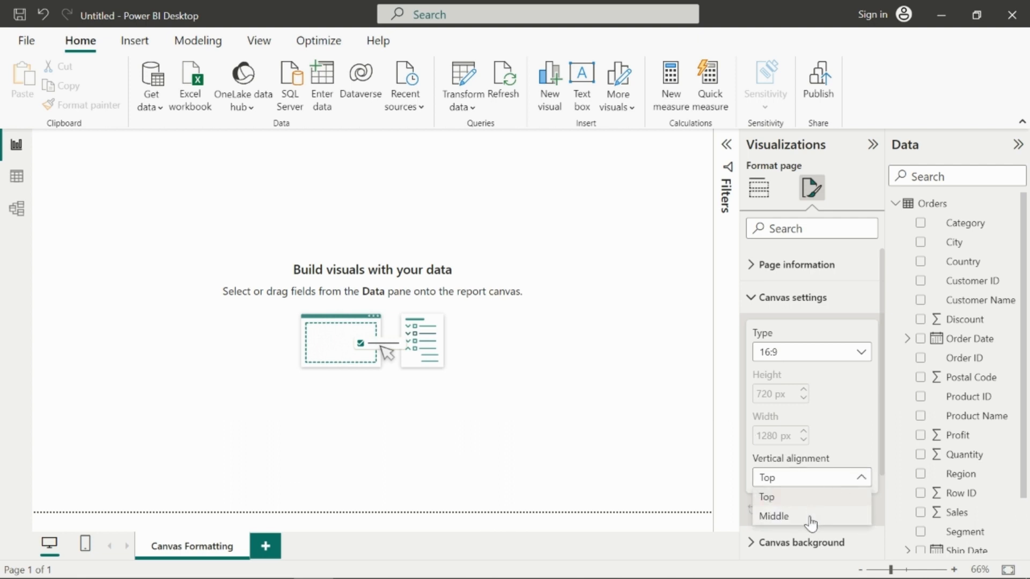
{"action": "left_click", "coordinate": [811, 517]}
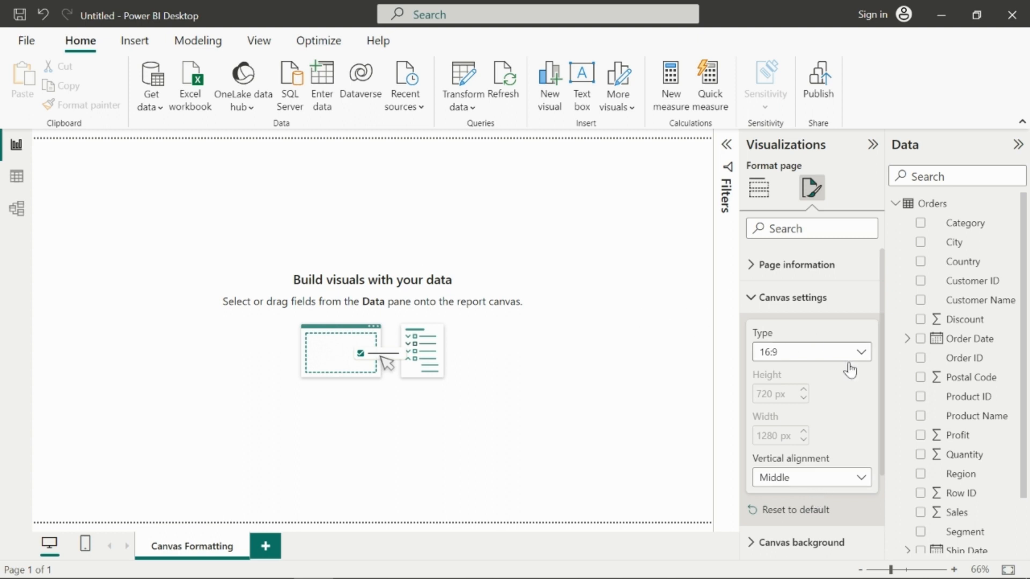
- Try the 4:3 canvas type, followed by the Letter canvas type
{"action": "left_click", "coordinate": [792, 358]}
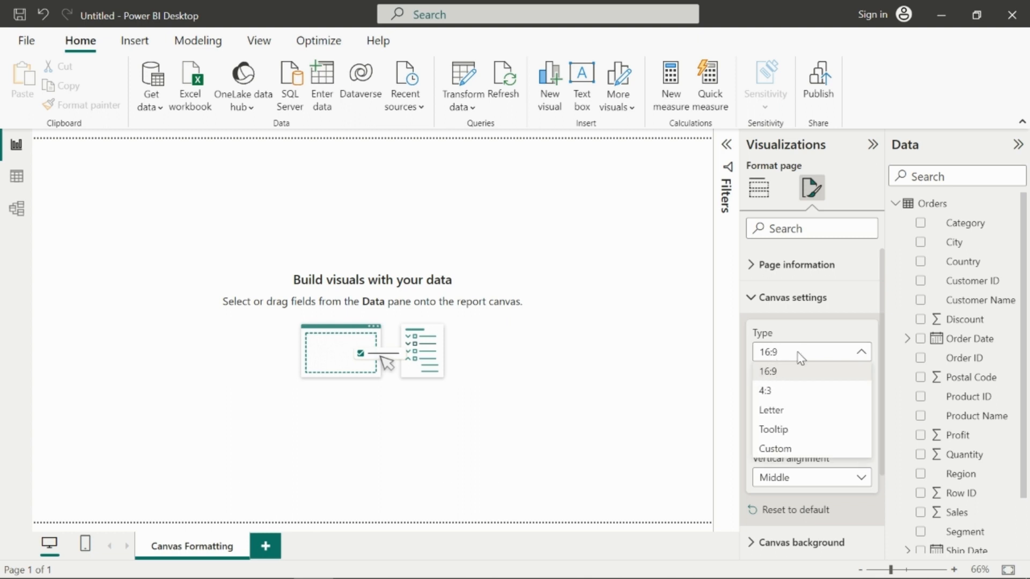
{"action": "left_click", "coordinate": [785, 394]}
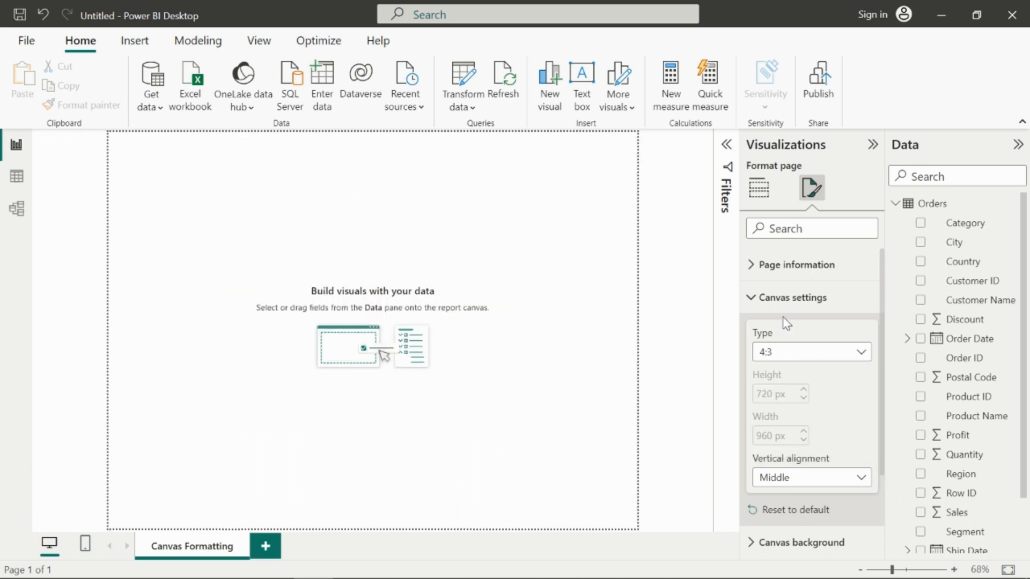
{"action": "left_click", "coordinate": [783, 352]}
{"action": "left_click", "coordinate": [780, 414]}
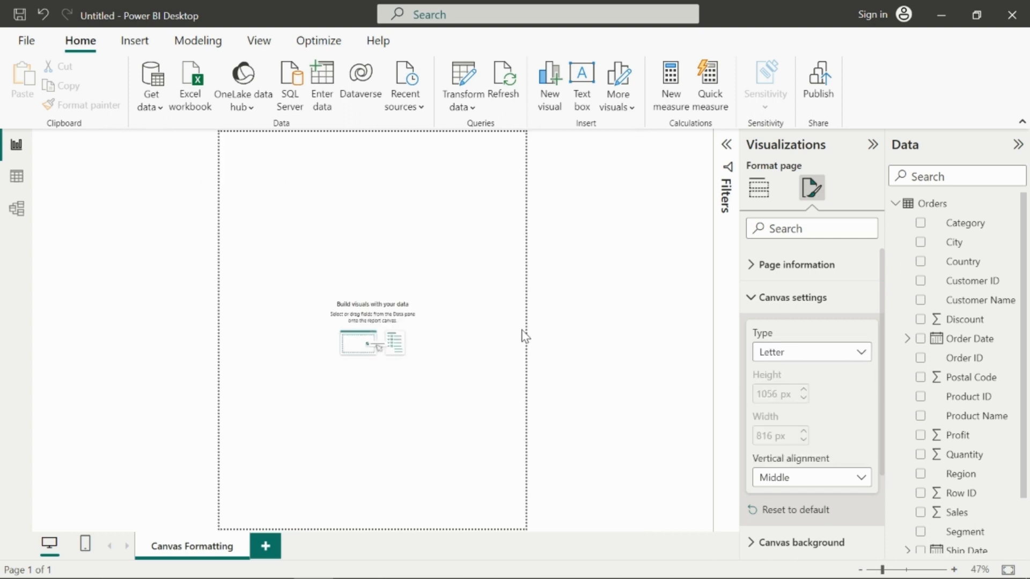
{"action": "left_click", "coordinate": [807, 354]}
{"action": "left_click", "coordinate": [793, 417]}
- Set the canvas type to Tooltip and expand the page information settings to check the tooltip option
{"action": "left_click", "coordinate": [790, 363]}
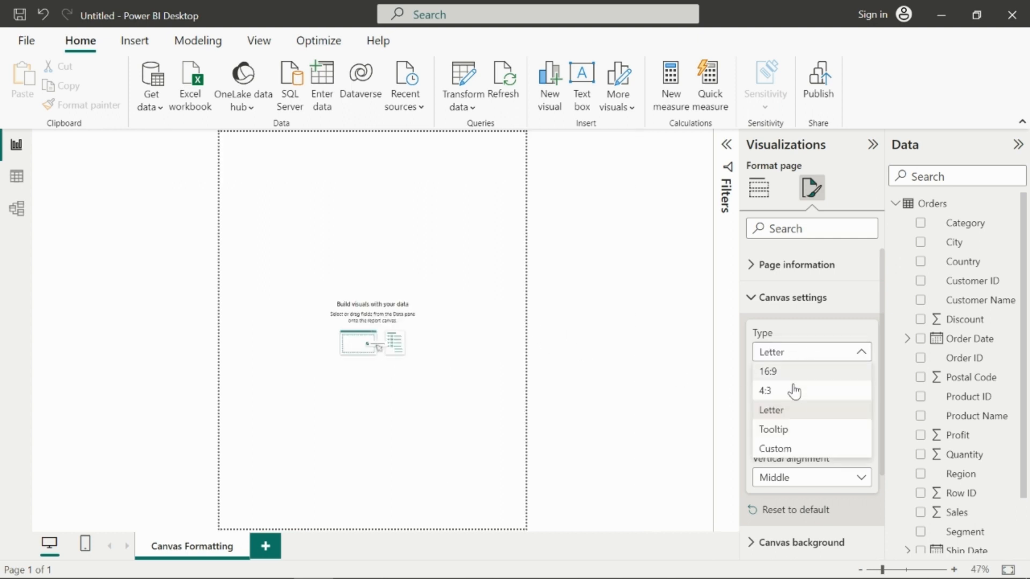
{"action": "left_click", "coordinate": [791, 429]}
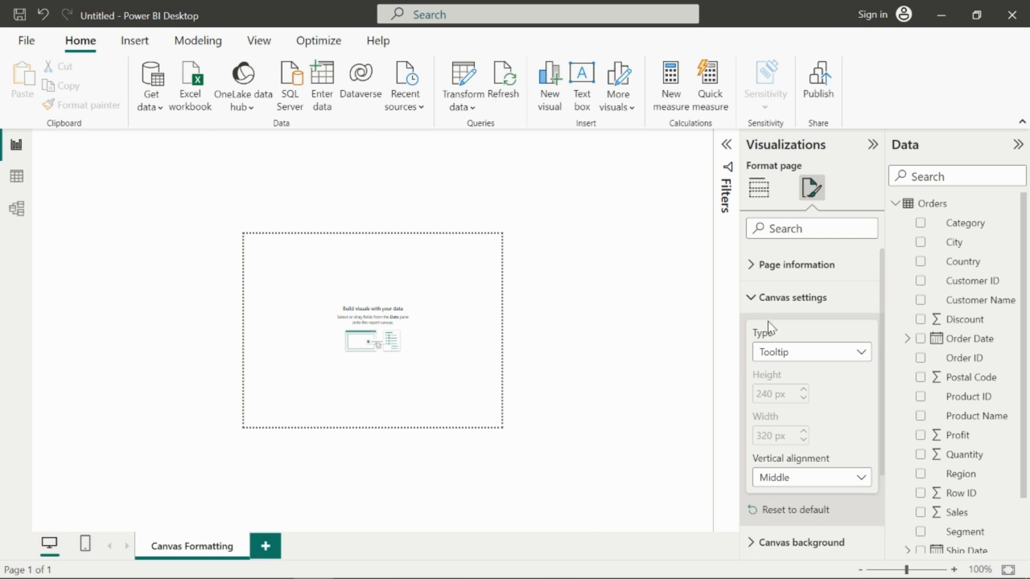
{"action": "left_click", "coordinate": [761, 268]}
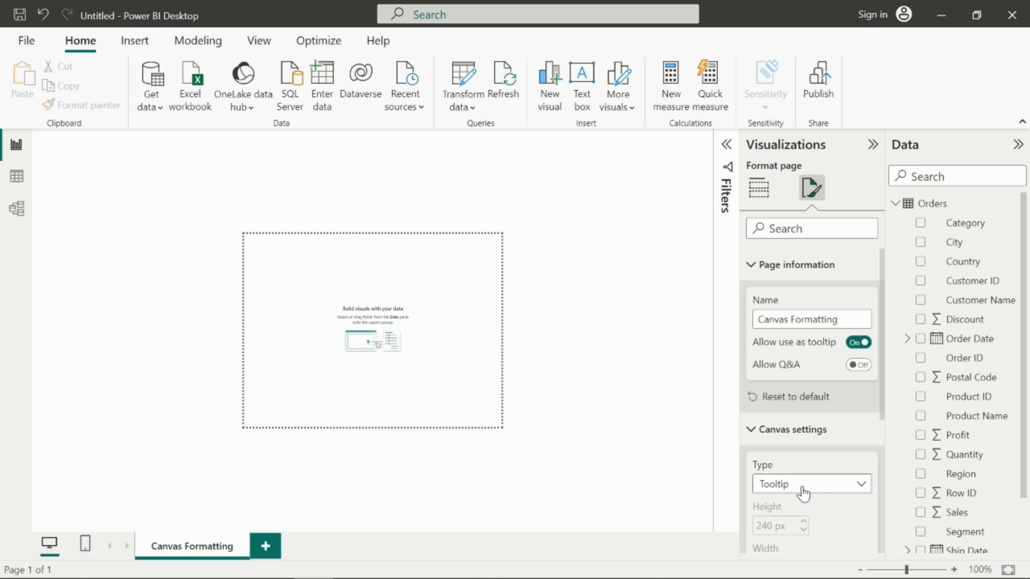
- Set the canvas type to Custom with a width of 1500 px and a height of 800 px
{"action": "scroll", "coordinate": [799, 485], "scroll_direction": "down", "scroll_amount": 3}
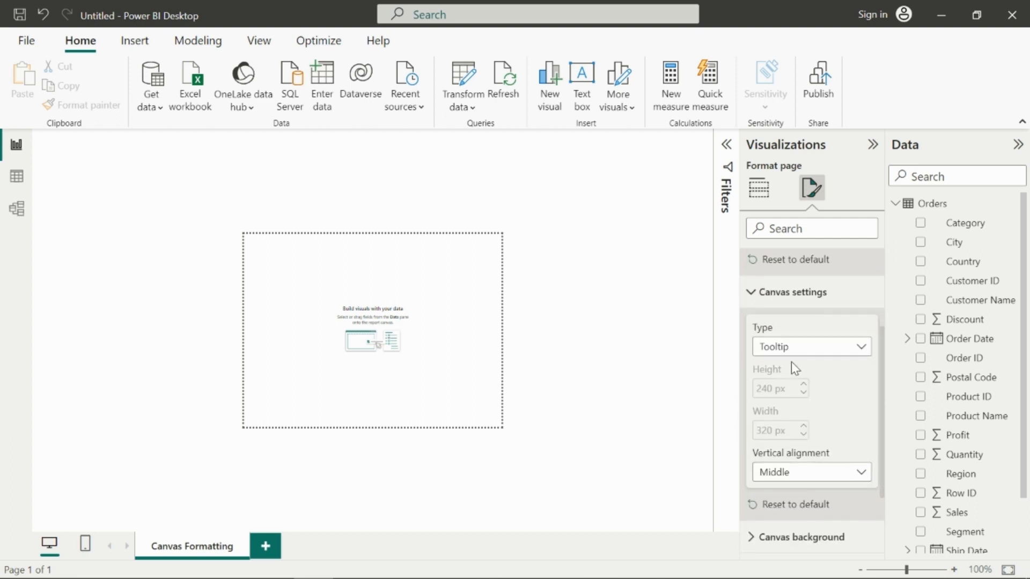
{"action": "left_click", "coordinate": [793, 350]}
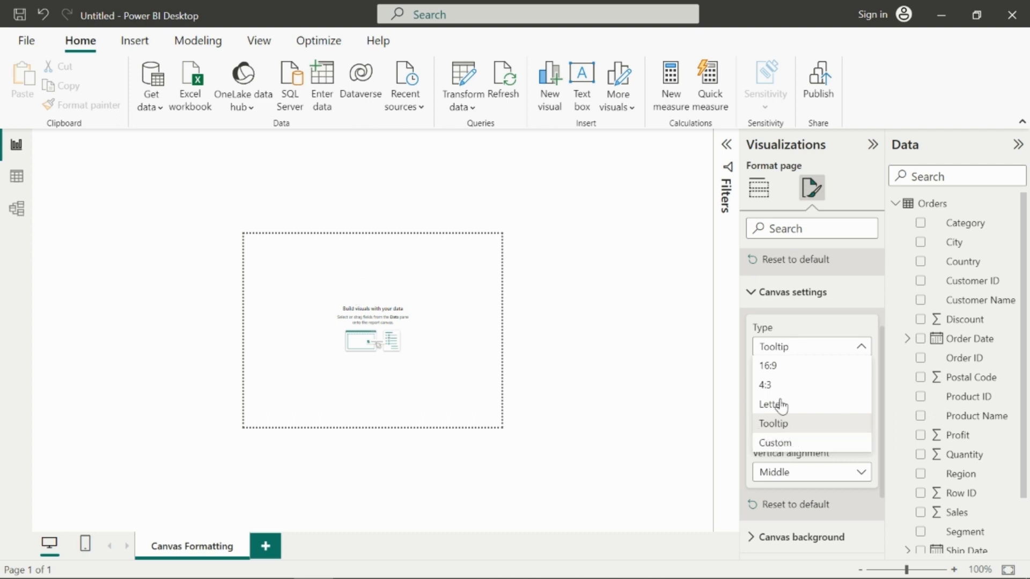
{"action": "left_click", "coordinate": [782, 447]}
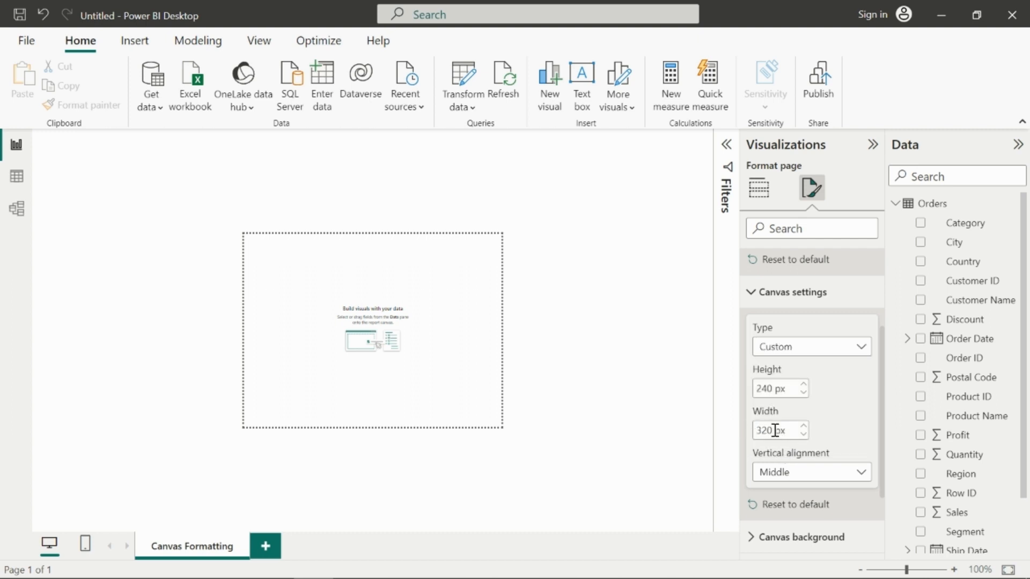
{"action": "left_click", "coordinate": [775, 430]}
{"action": "type", "text": "1500"}
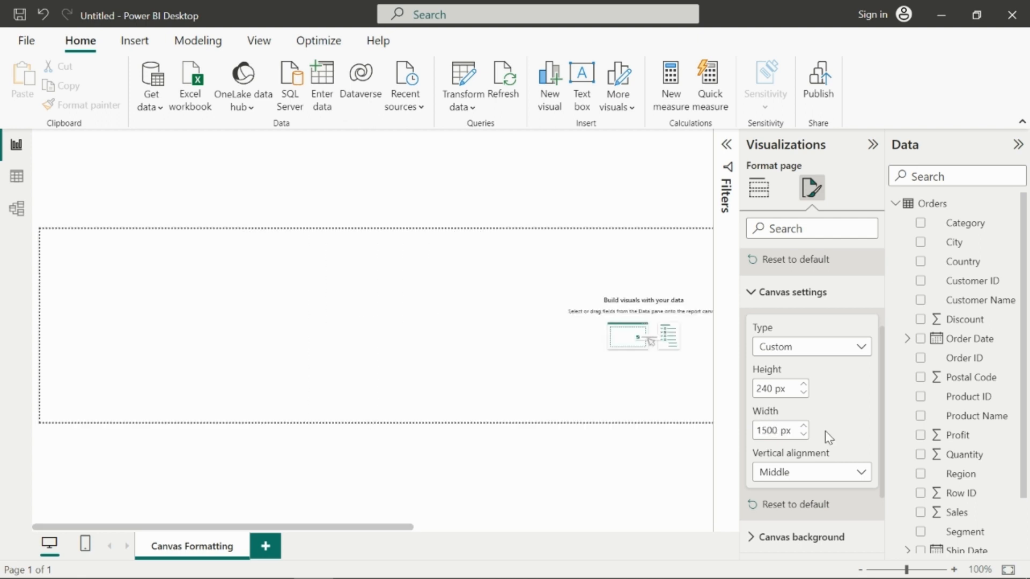
{"action": "left_click_drag", "start_coordinate": [776, 390], "coordinate": [752, 391]}
{"action": "type", "text": "800"}
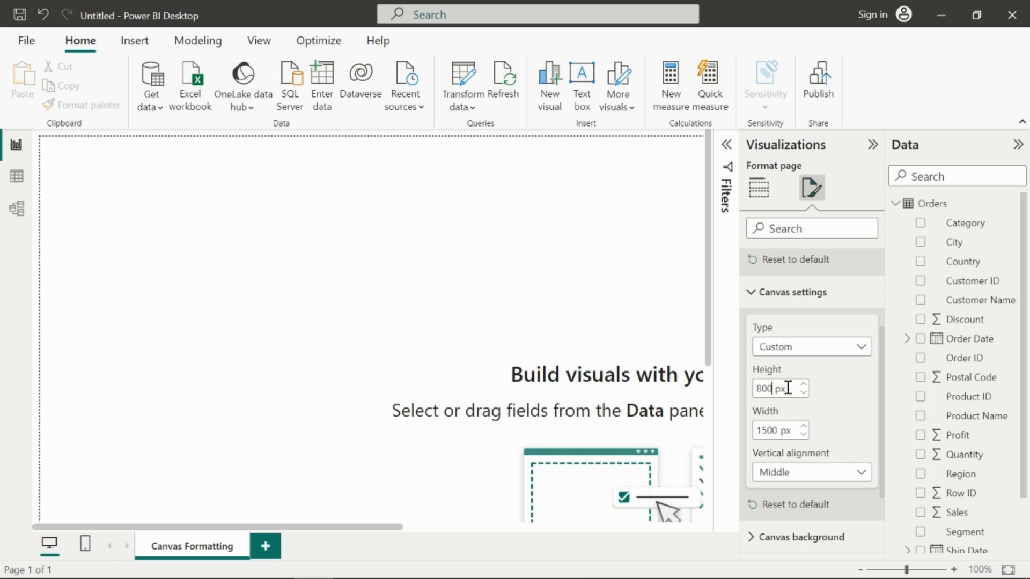
- Reset the canvas settings to default and collapse the canvas settings and page information sections
{"action": "left_click", "coordinate": [806, 509]}
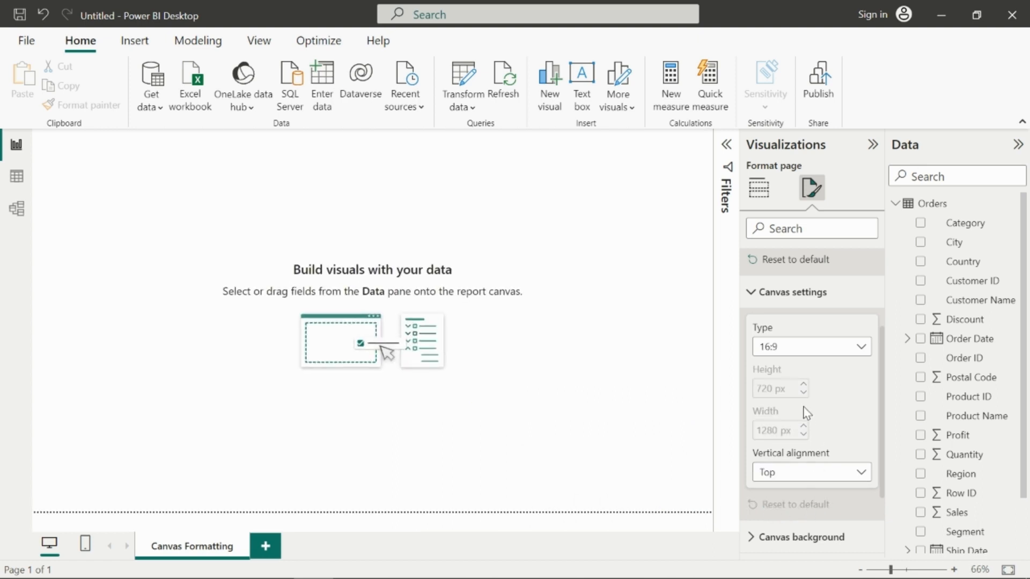
{"action": "left_click", "coordinate": [760, 297]}
{"action": "scroll", "coordinate": [762, 292], "scroll_direction": "up", "scroll_amount": 1}
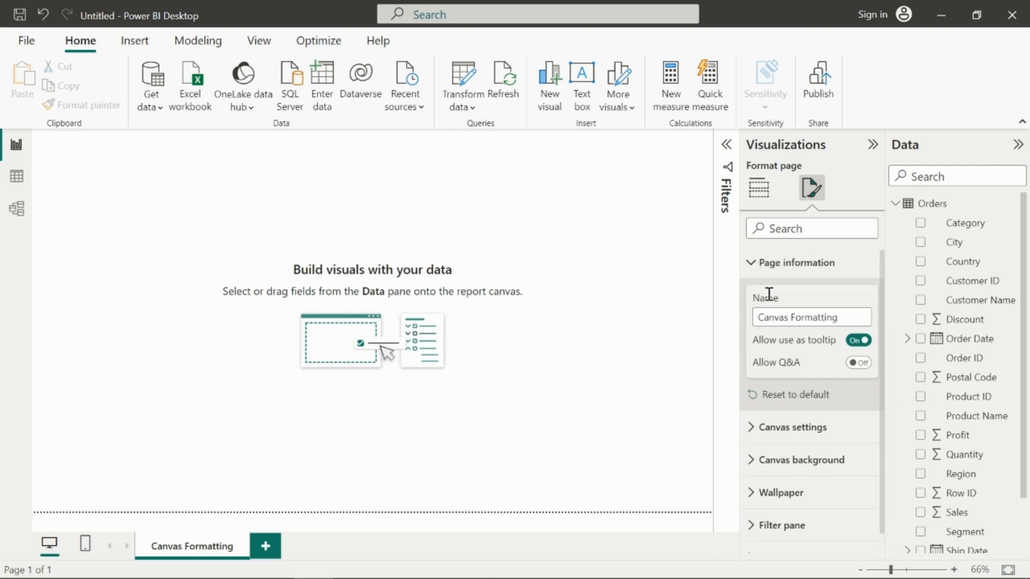
{"action": "left_click", "coordinate": [760, 268]}
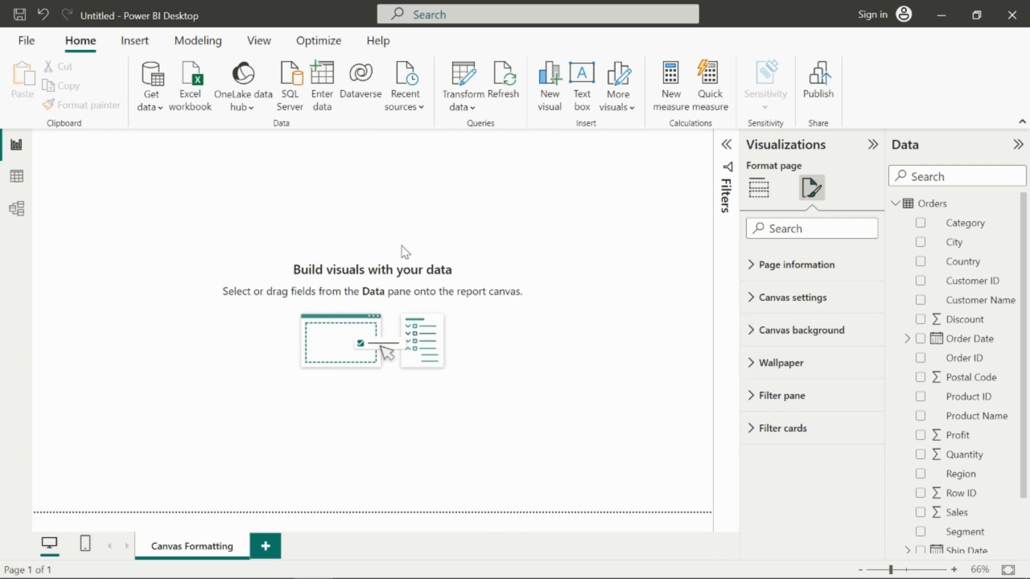
- Set the canvas background's transparency to 0% and its color to the medium gray theme shade
{"action": "left_click", "coordinate": [753, 337]}
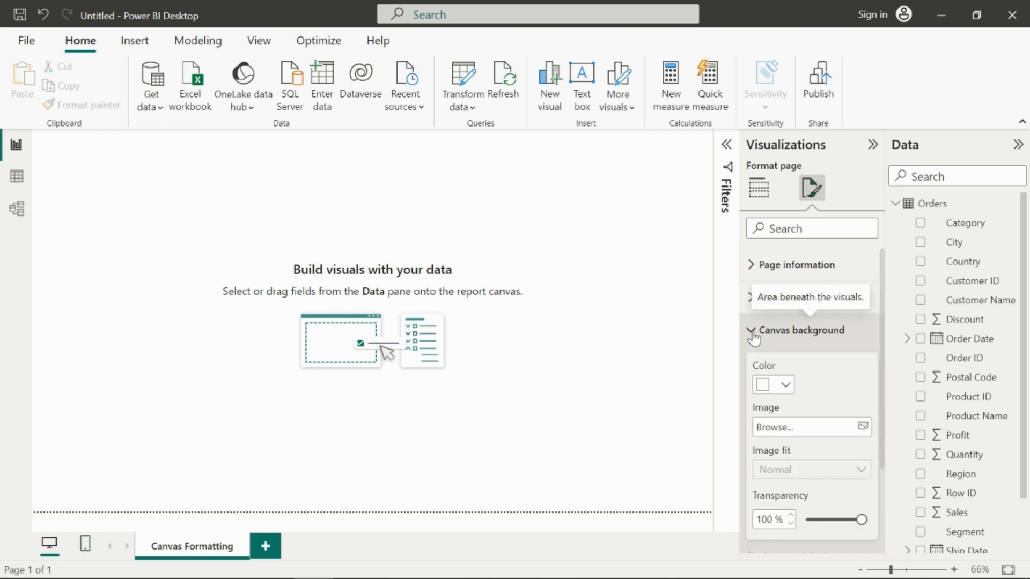
{"action": "scroll", "coordinate": [828, 361], "scroll_direction": "down", "scroll_amount": 2}
{"action": "scroll", "coordinate": [831, 359], "scroll_direction": "up", "scroll_amount": 2}
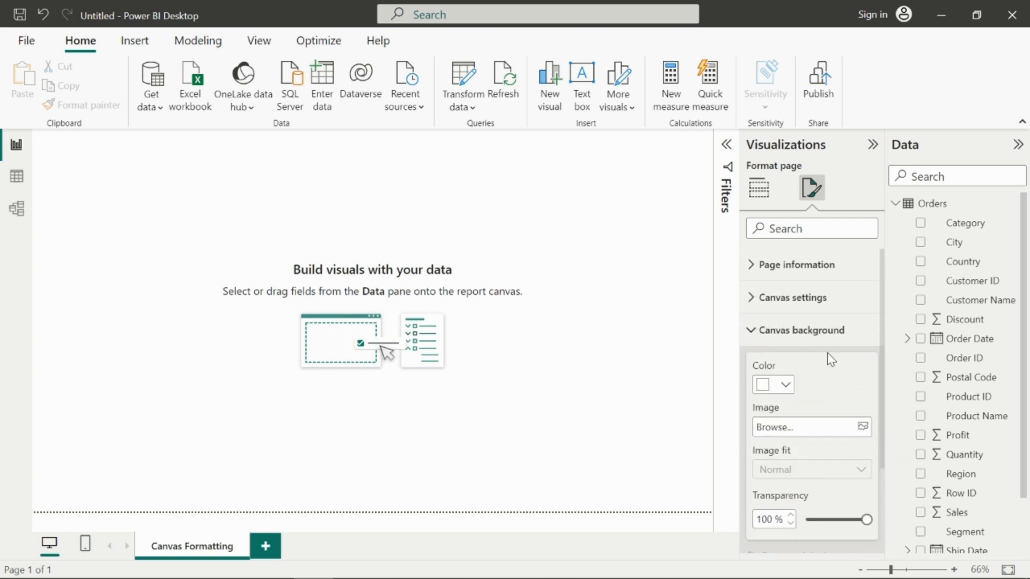
{"action": "scroll", "coordinate": [831, 359], "scroll_direction": "down", "scroll_amount": 2}
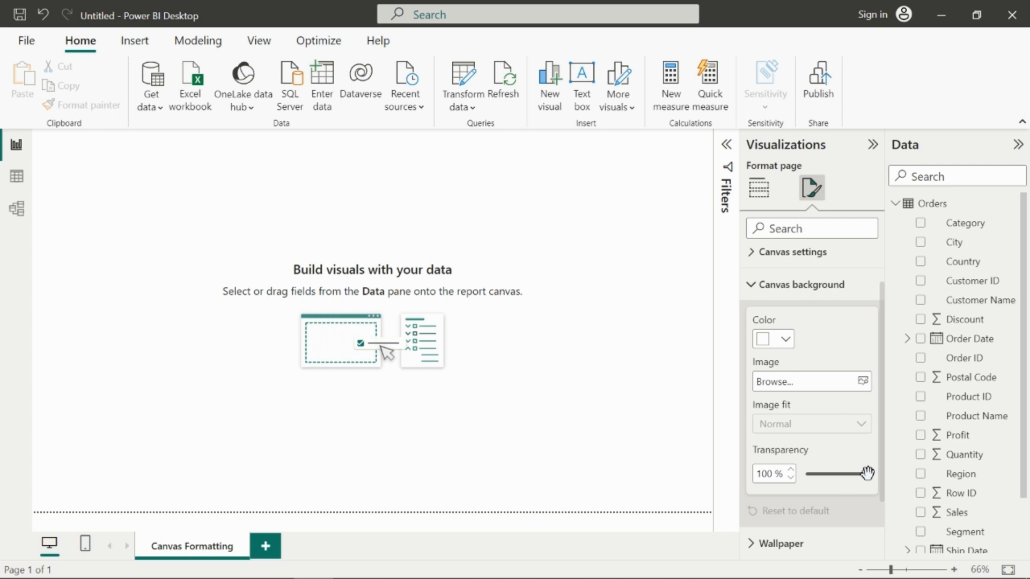
{"action": "left_click_drag", "start_coordinate": [867, 473], "coordinate": [805, 478]}
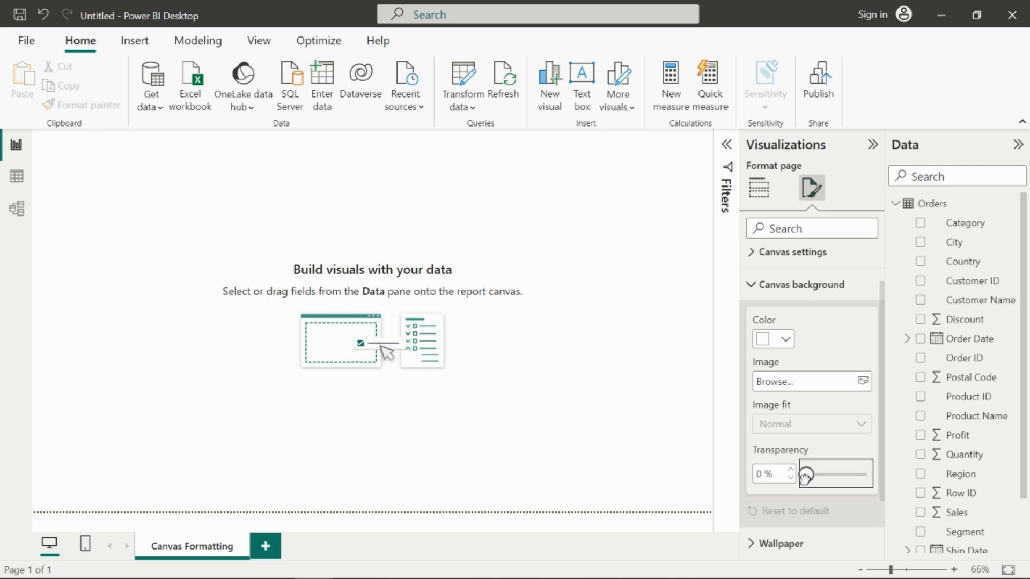
{"action": "left_click", "coordinate": [788, 341]}
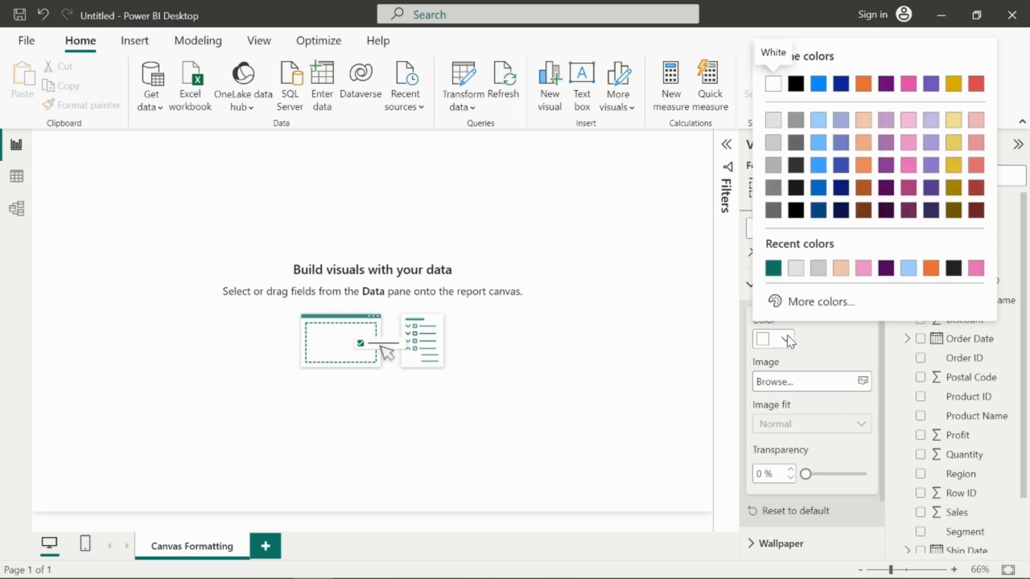
{"action": "left_click", "coordinate": [793, 121]}
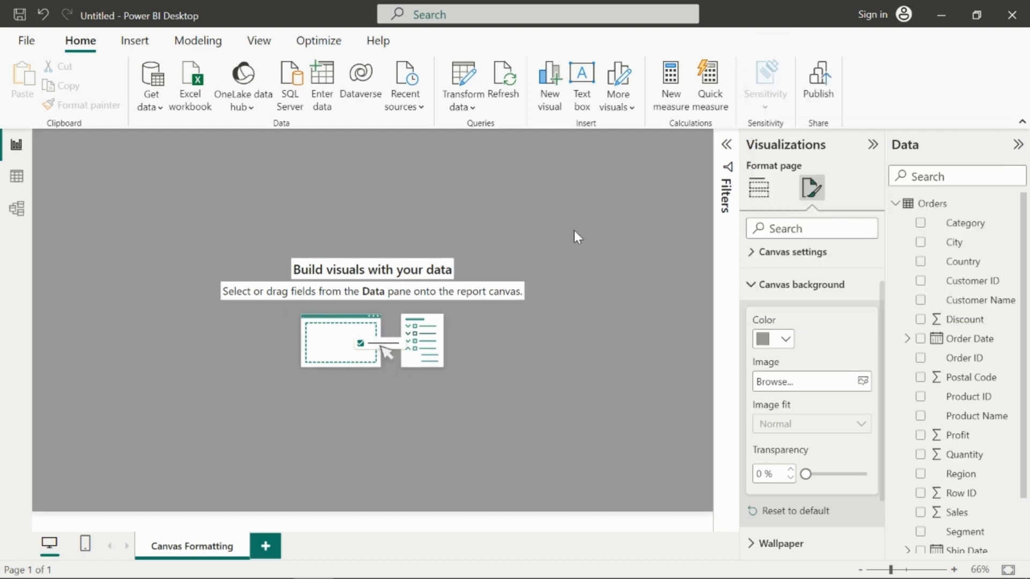
- Return to the page's canvas background settings, try a transparency of 70%, and restore it to 0%
{"action": "left_click", "coordinate": [565, 258]}
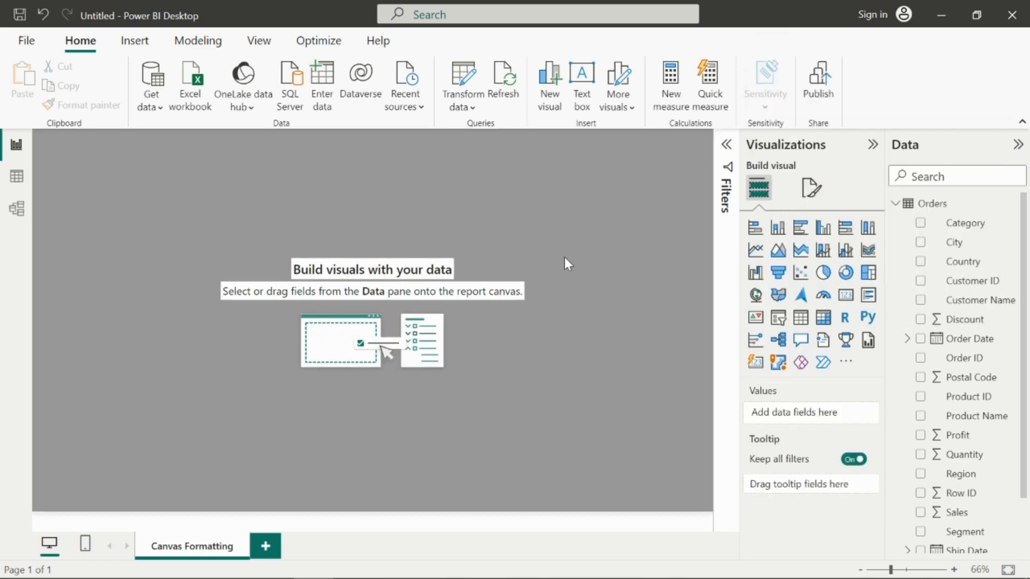
{"action": "left_click", "coordinate": [810, 188]}
{"action": "left_click", "coordinate": [756, 316]}
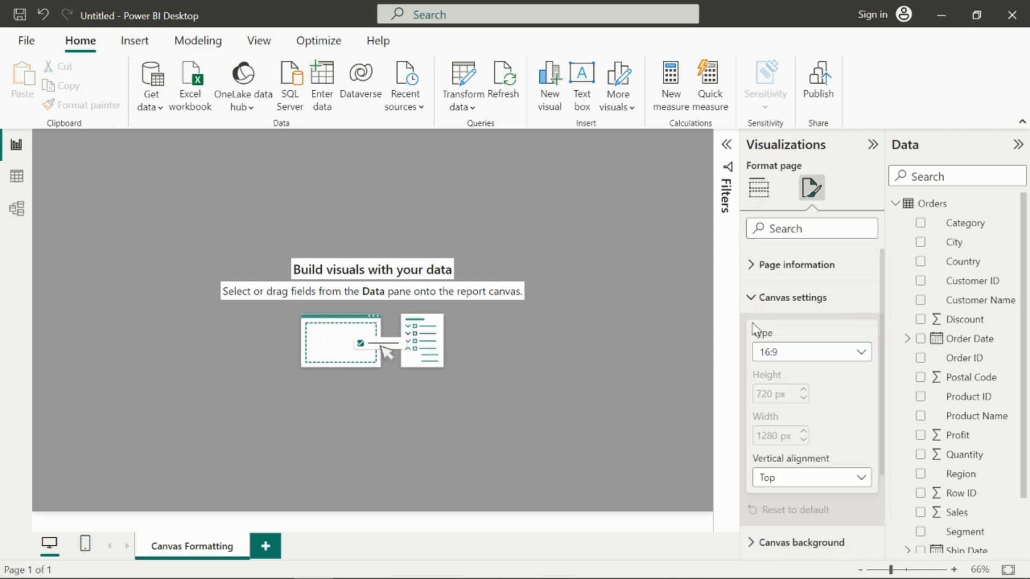
{"action": "left_click", "coordinate": [748, 309]}
{"action": "left_click", "coordinate": [751, 331]}
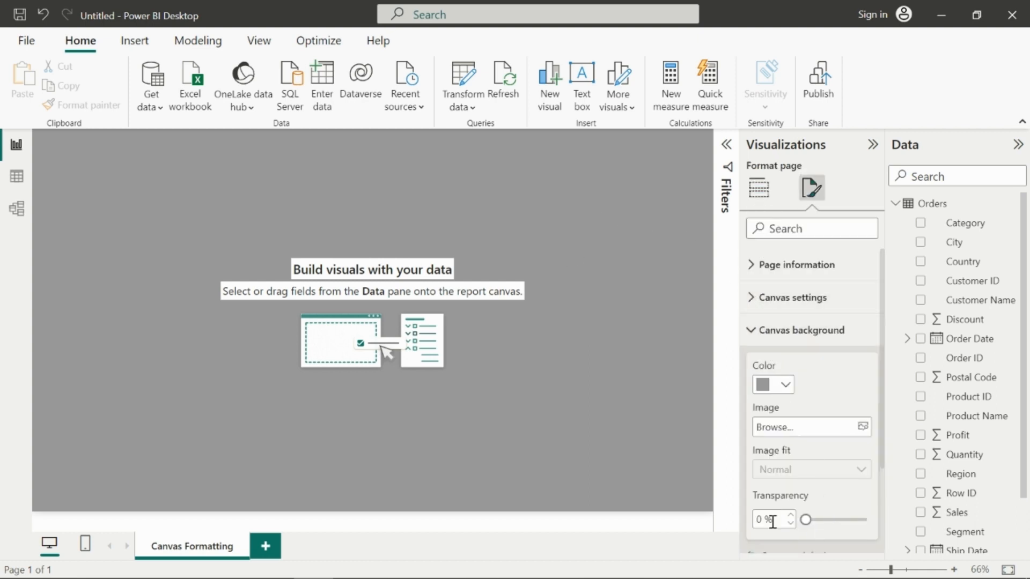
{"action": "left_click_drag", "start_coordinate": [806, 519], "coordinate": [847, 520]}
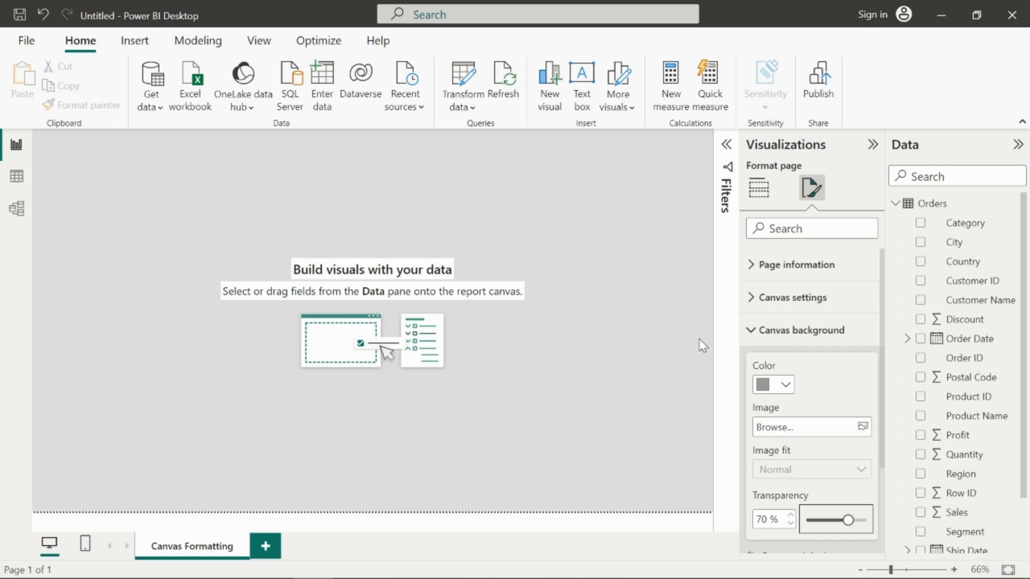
{"action": "left_click_drag", "start_coordinate": [846, 521], "coordinate": [805, 520]}
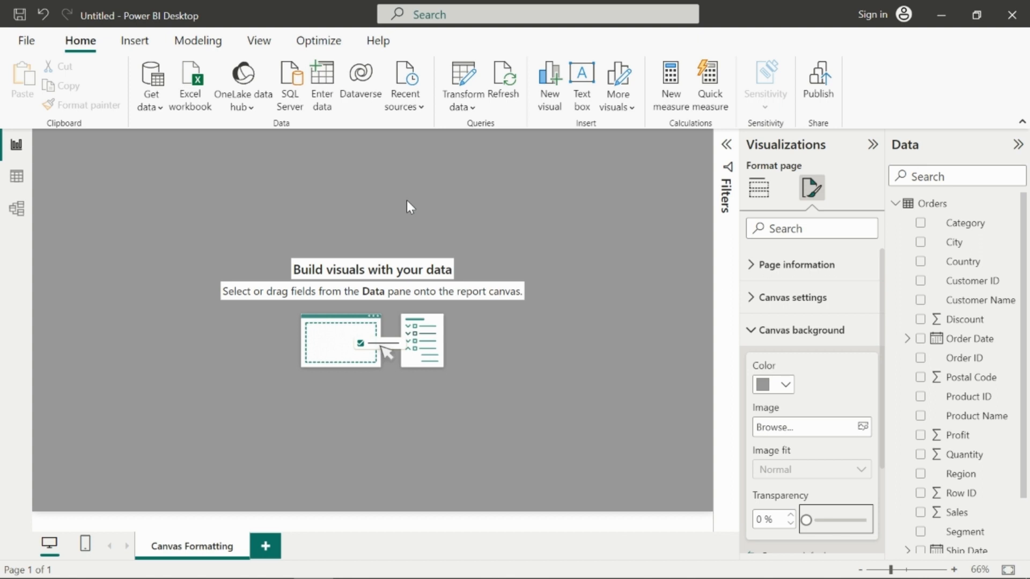
- Set the canvas background color to white and add Demo.jpg from the Desktop as its image
{"action": "left_click", "coordinate": [783, 384]}
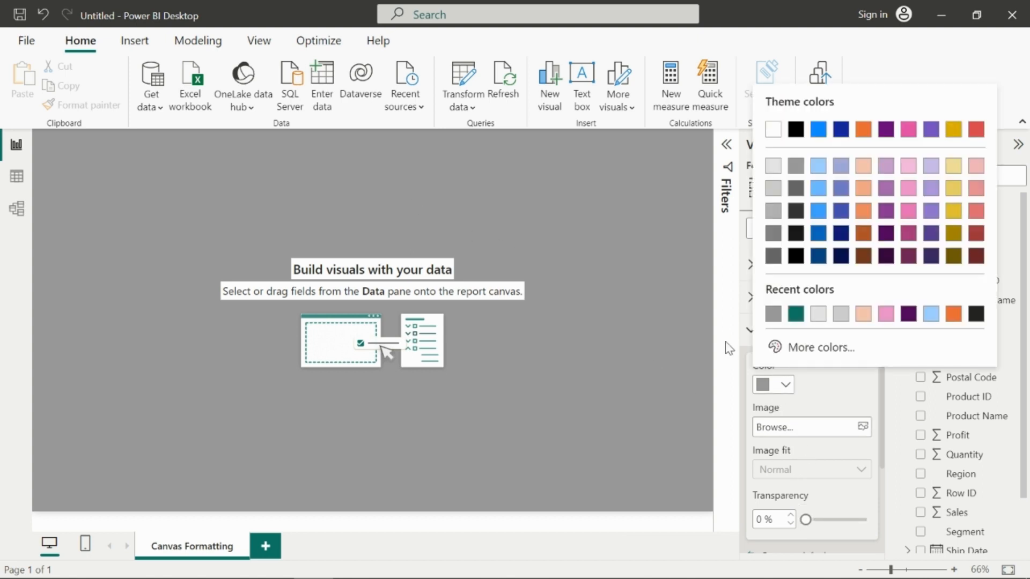
{"action": "left_click", "coordinate": [773, 129]}
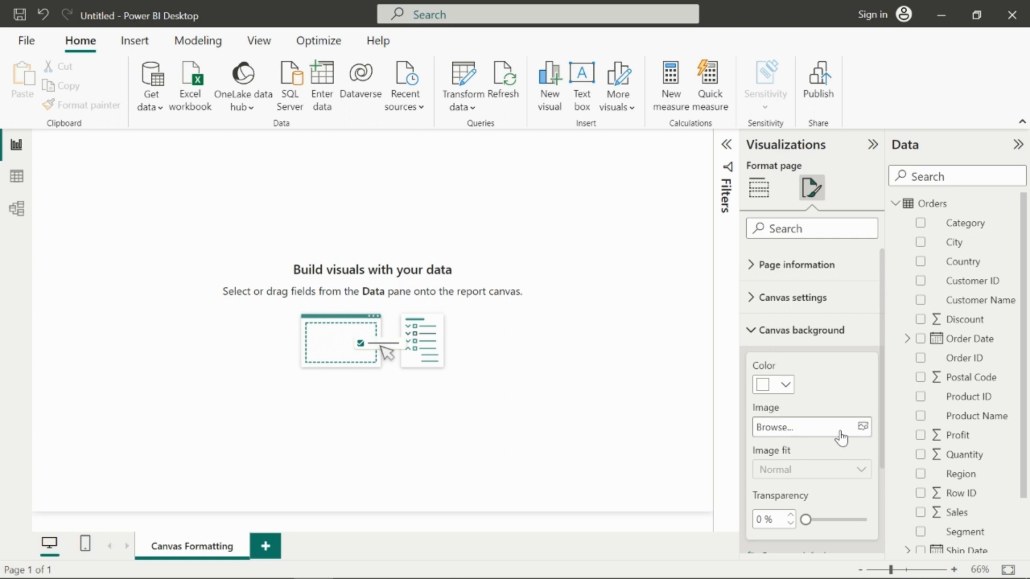
{"action": "left_click", "coordinate": [806, 429]}
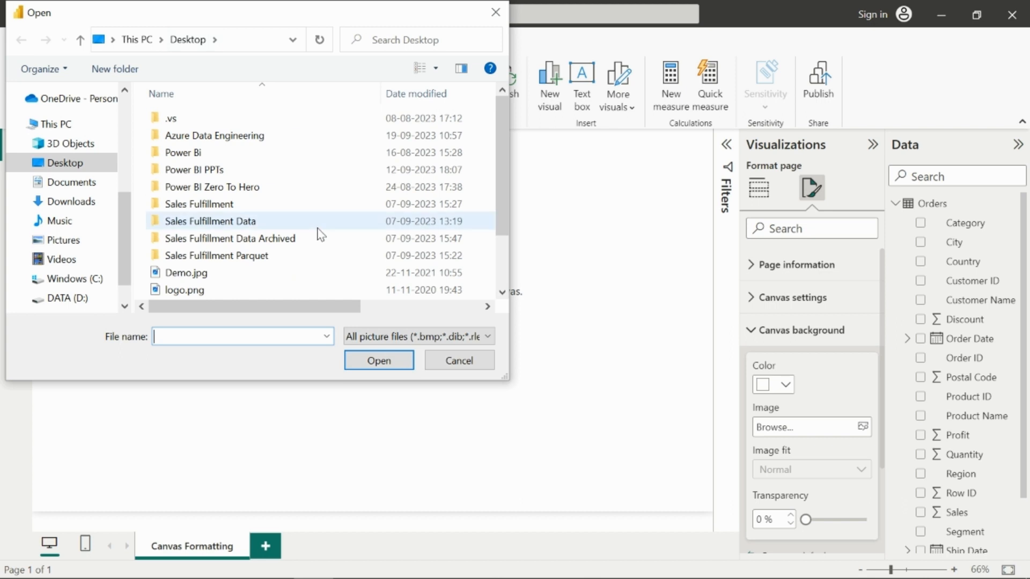
{"action": "scroll", "coordinate": [321, 235], "scroll_direction": "down", "scroll_amount": 1}
{"action": "left_click", "coordinate": [244, 227]}
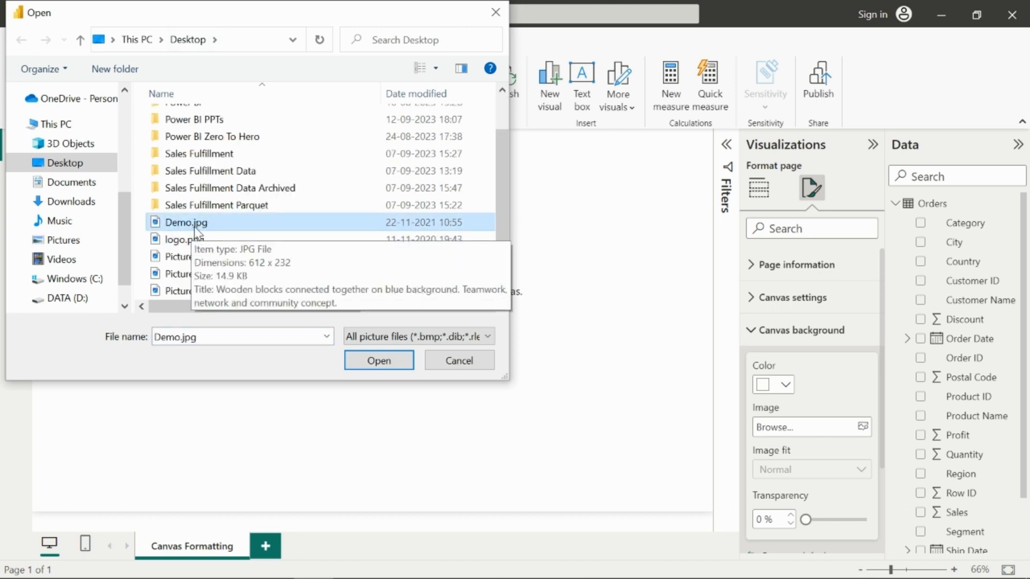
{"action": "left_click", "coordinate": [400, 363]}
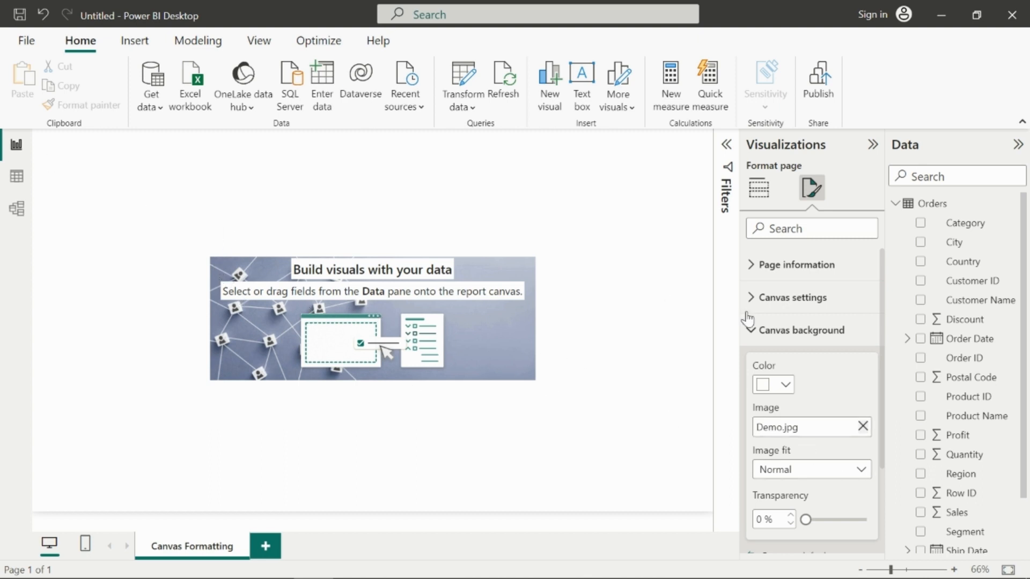
- Compare the Fit and Fill options for the background image and leave the image fit on Fit
{"action": "left_click", "coordinate": [821, 469]}
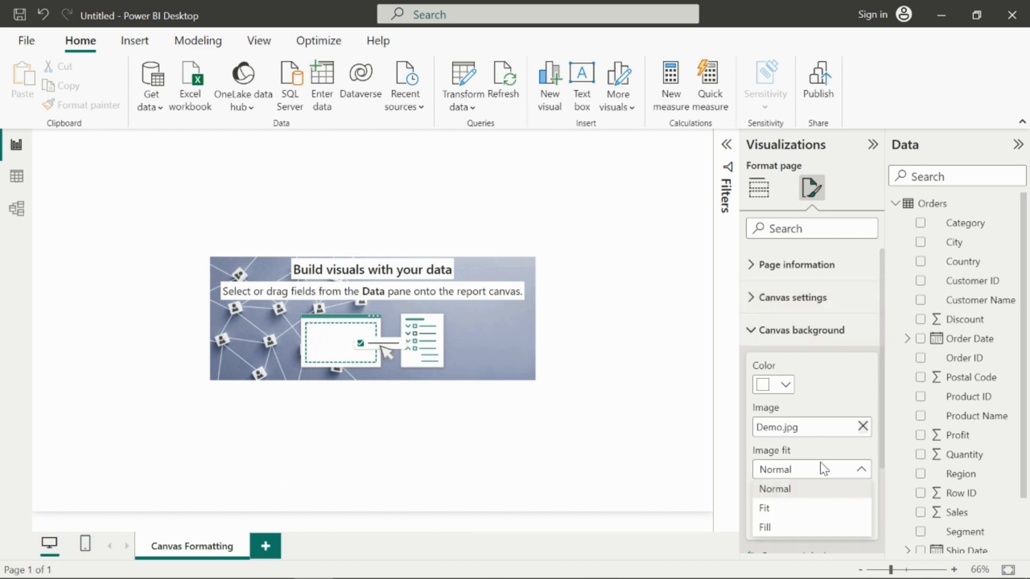
{"action": "left_click", "coordinate": [797, 510]}
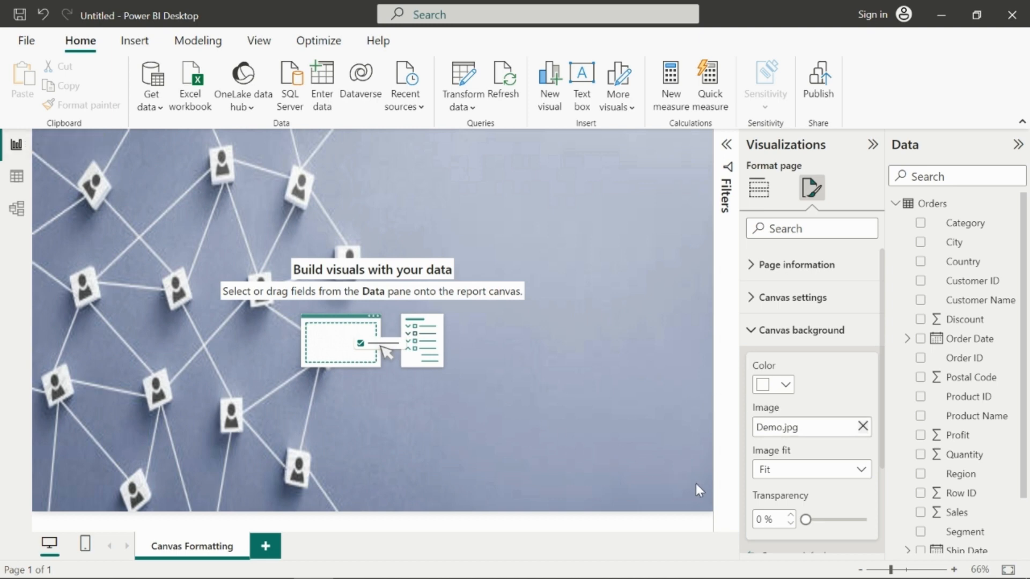
{"action": "left_click", "coordinate": [811, 481]}
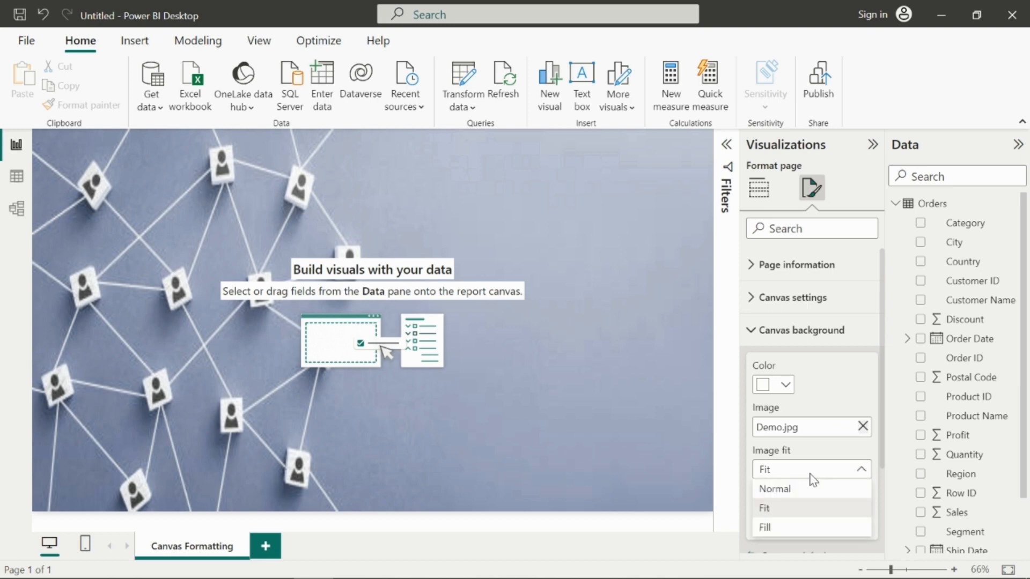
{"action": "left_click", "coordinate": [785, 526]}
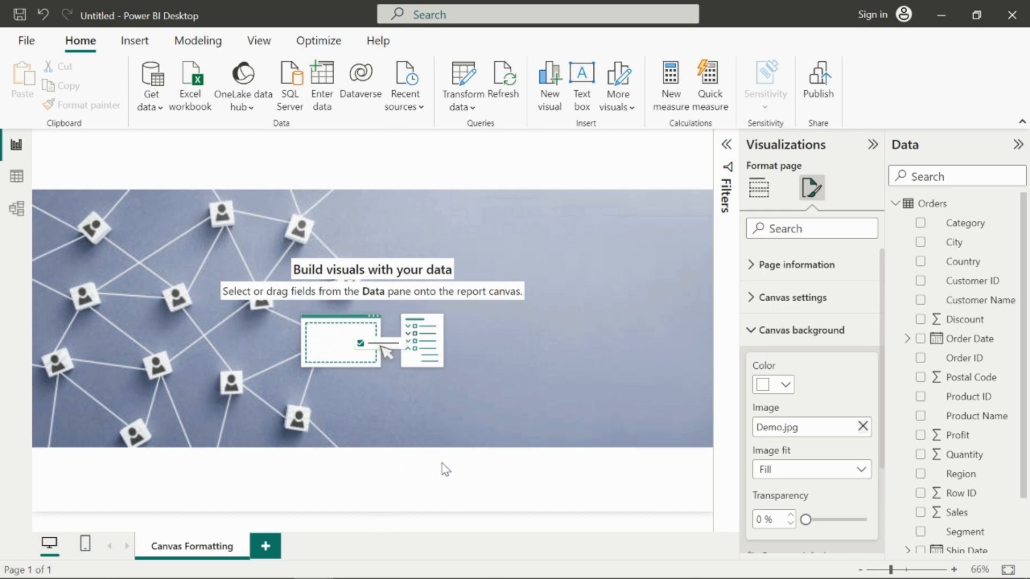
{"action": "left_click", "coordinate": [811, 475]}
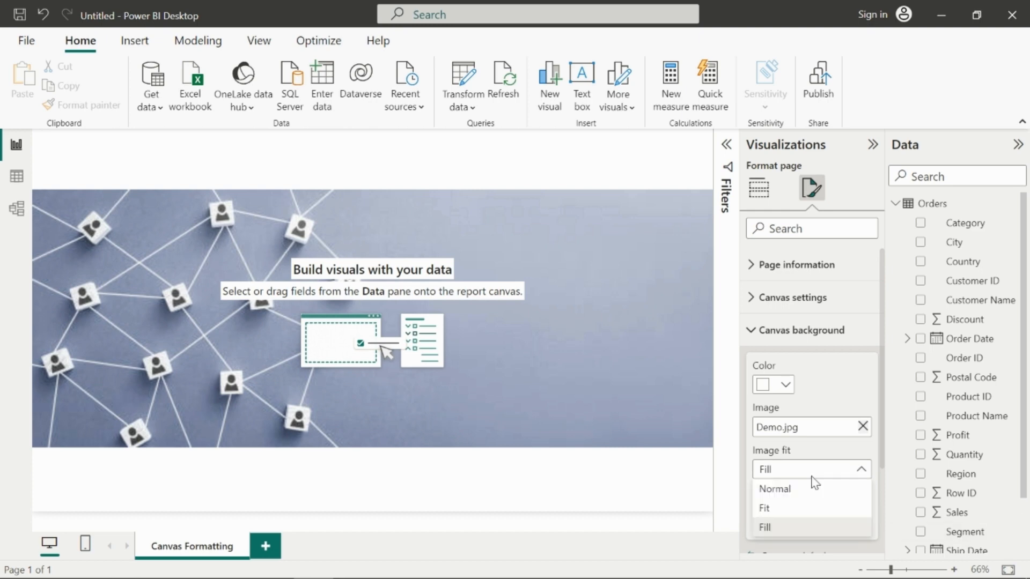
{"action": "left_click", "coordinate": [784, 507]}
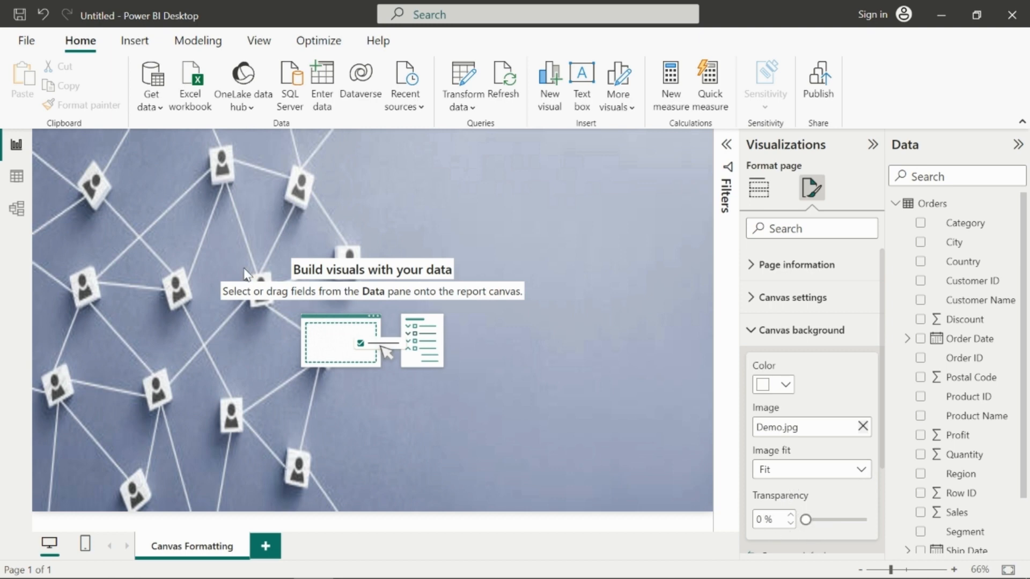
- Try a 30% transparency on the canvas background image and restore it to 0%
{"action": "double_click", "coordinate": [758, 519]}
{"action": "type", "text": "30"}
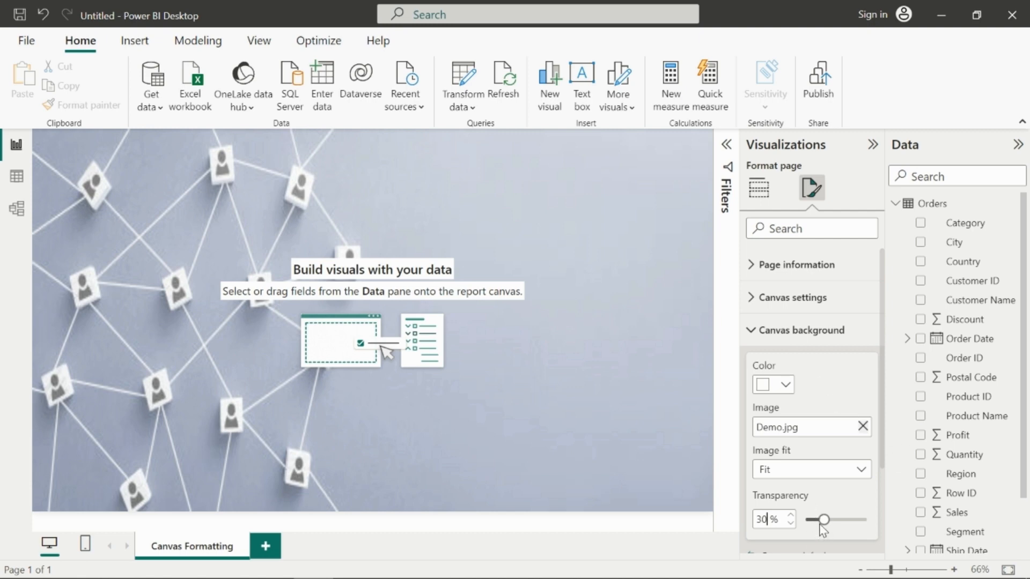
{"action": "left_click_drag", "start_coordinate": [818, 519], "coordinate": [805, 519]}
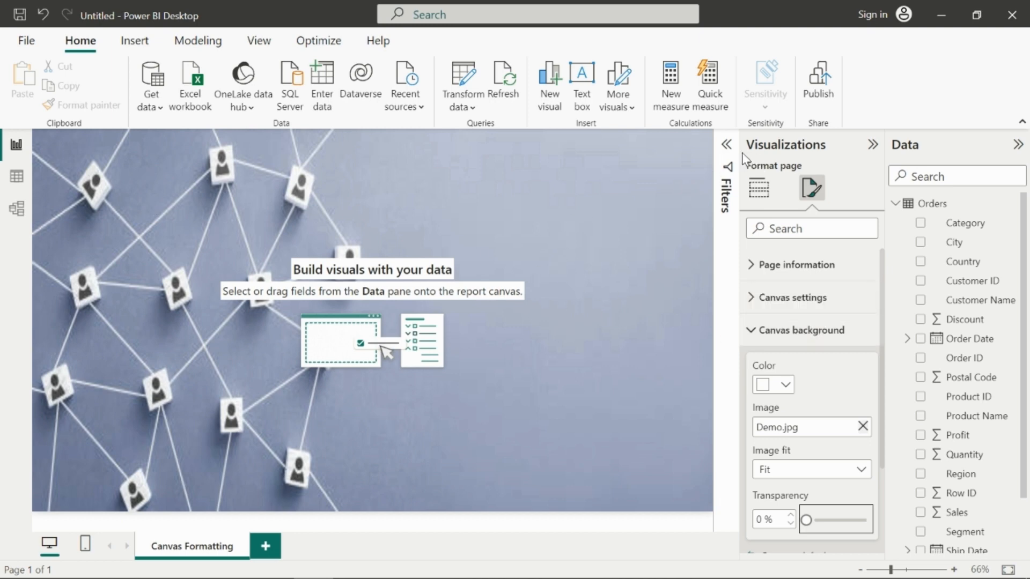
- Expand the Filters pane beside the canvas, collapse the canvas background settings and open the filter pane's text formatting options
{"action": "left_click", "coordinate": [730, 143]}
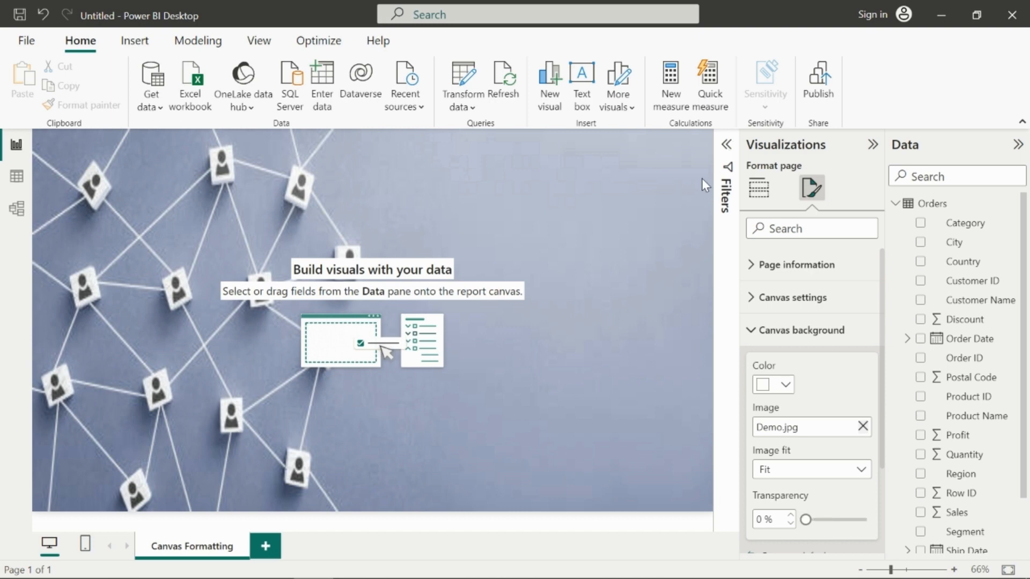
{"action": "left_click", "coordinate": [726, 143]}
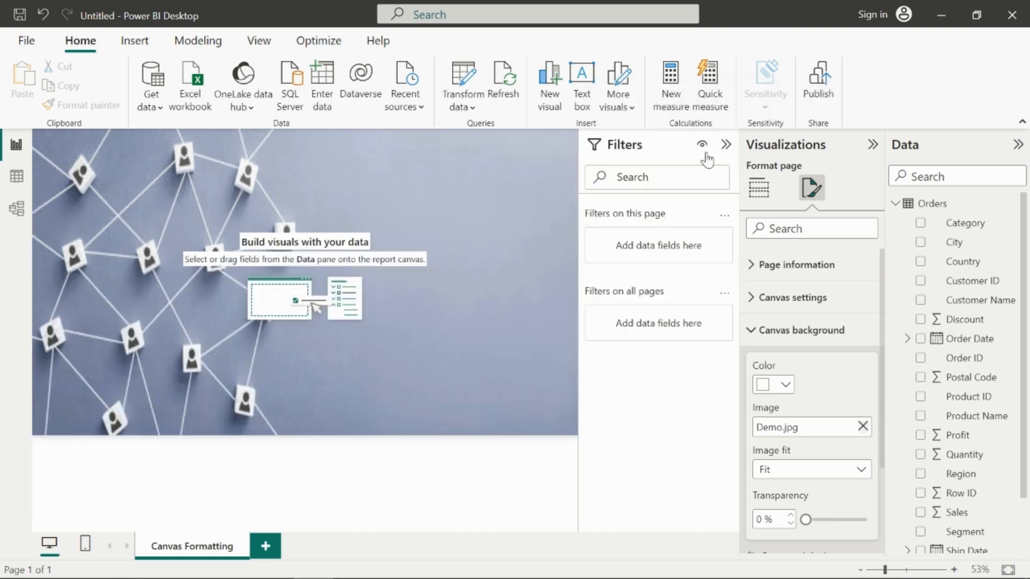
{"action": "left_click", "coordinate": [752, 333]}
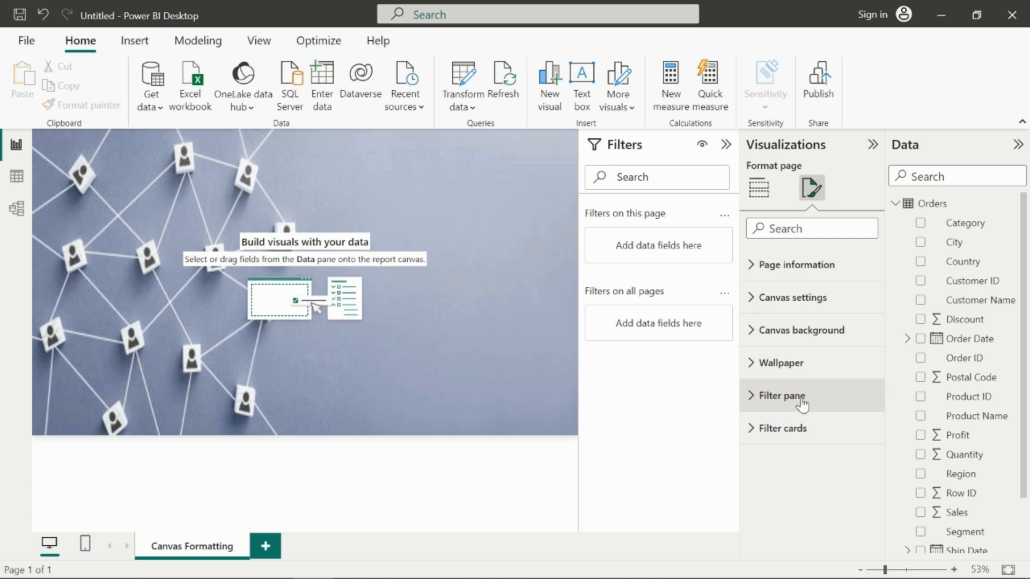
{"action": "left_click", "coordinate": [754, 404]}
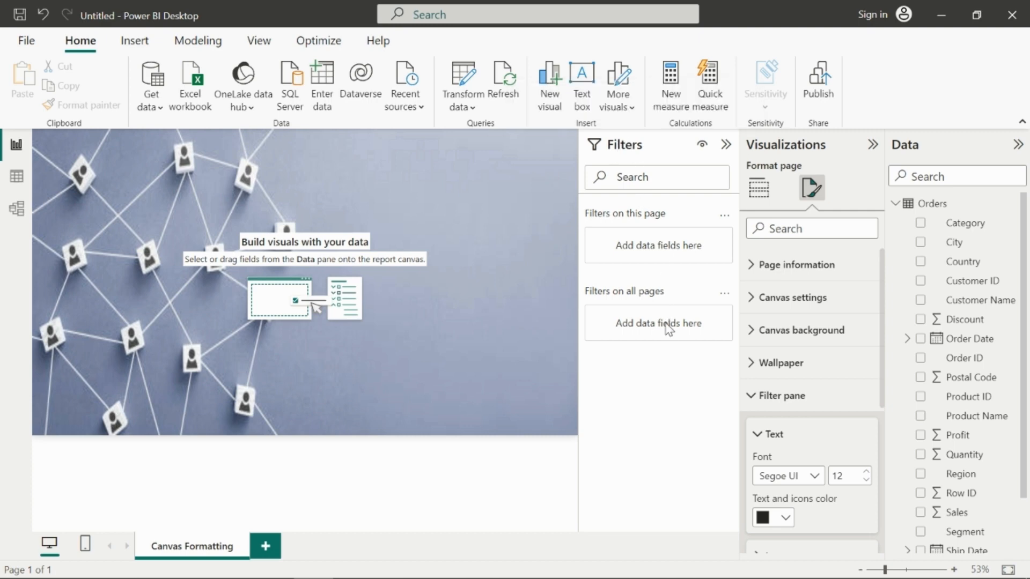
{"action": "scroll", "coordinate": [831, 398], "scroll_direction": "down", "scroll_amount": 3}
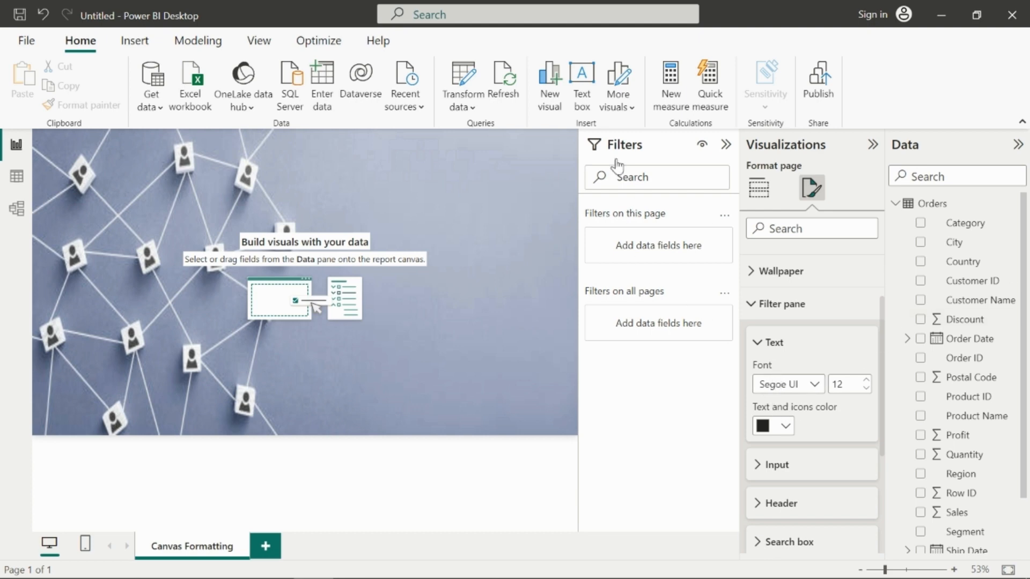
- Set the filter pane's text font to Segoe UI Bold and its font size to 8
{"action": "left_click", "coordinate": [814, 385]}
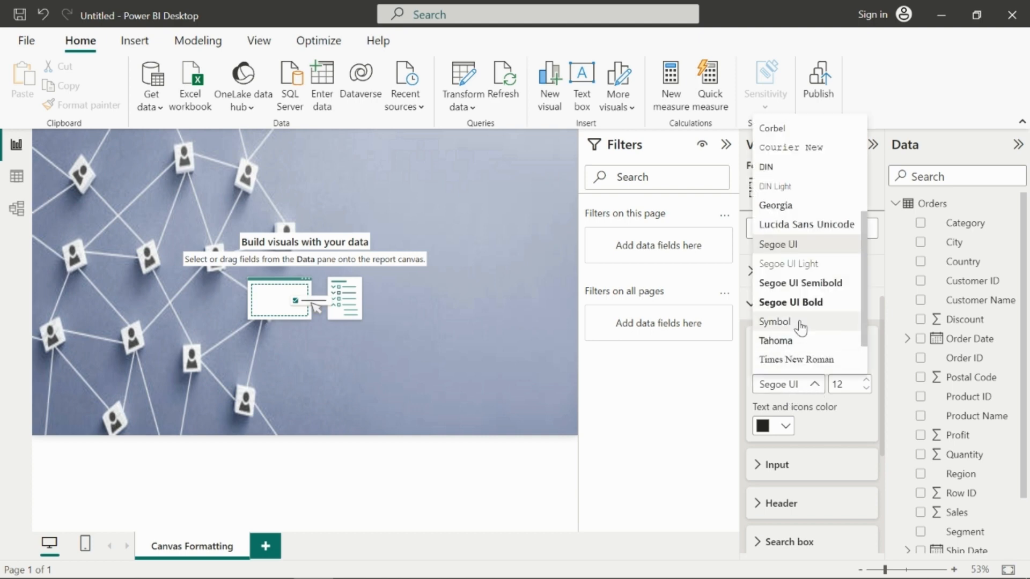
{"action": "left_click", "coordinate": [799, 303]}
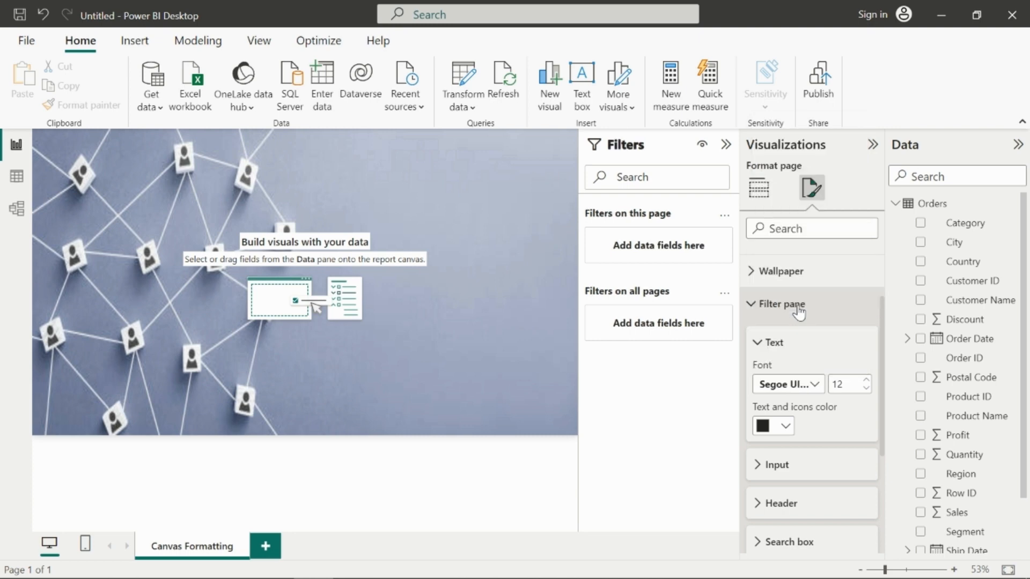
{"action": "left_click", "coordinate": [867, 388]}
{"action": "left_click", "coordinate": [866, 388]}
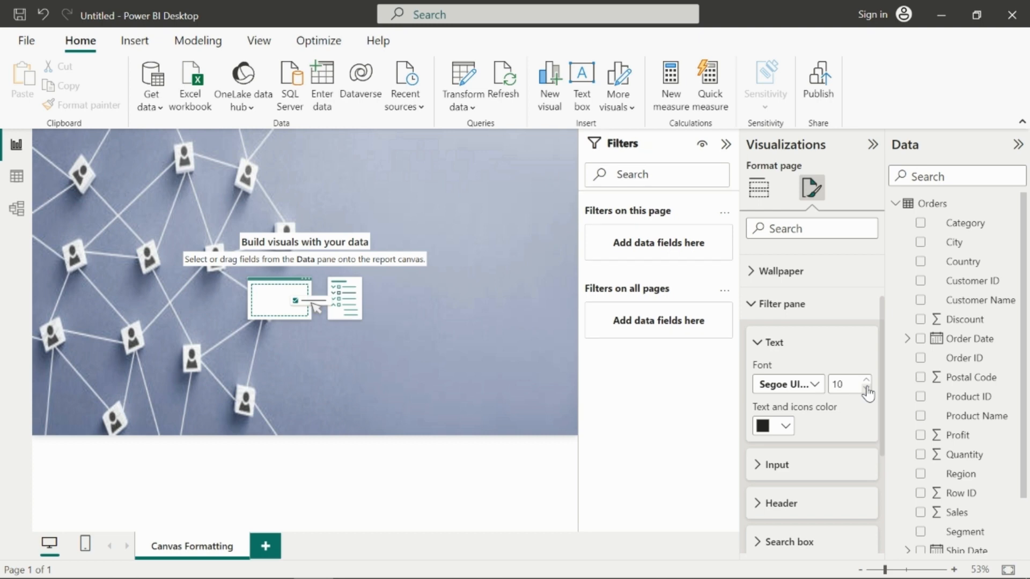
{"action": "left_click", "coordinate": [866, 388]}
{"action": "left_click", "coordinate": [866, 388]}
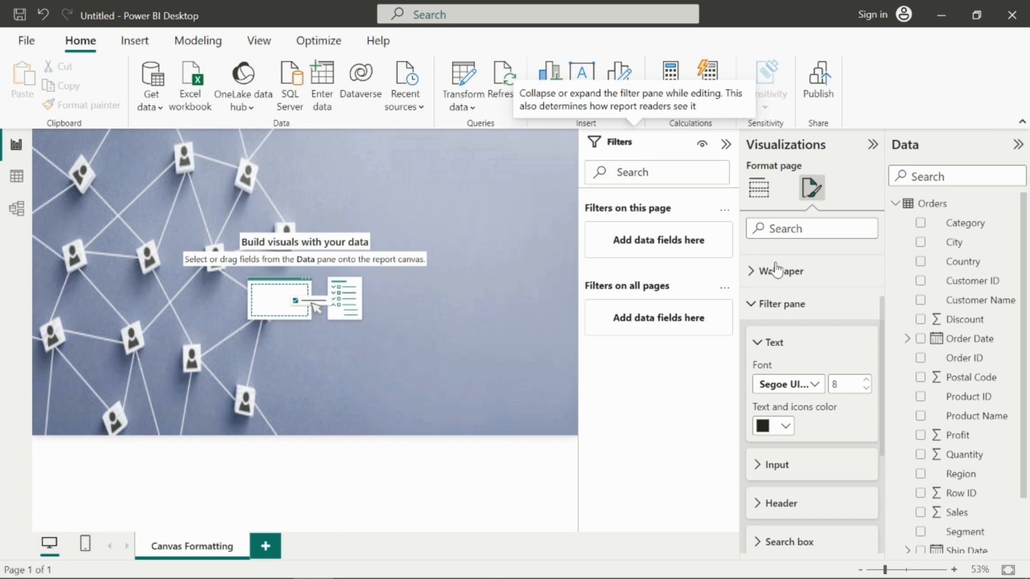
- Increase the filter pane's text size to 14
{"action": "left_click", "coordinate": [867, 381]}
{"action": "left_click", "coordinate": [867, 381]}
{"action": "left_click", "coordinate": [867, 381]}
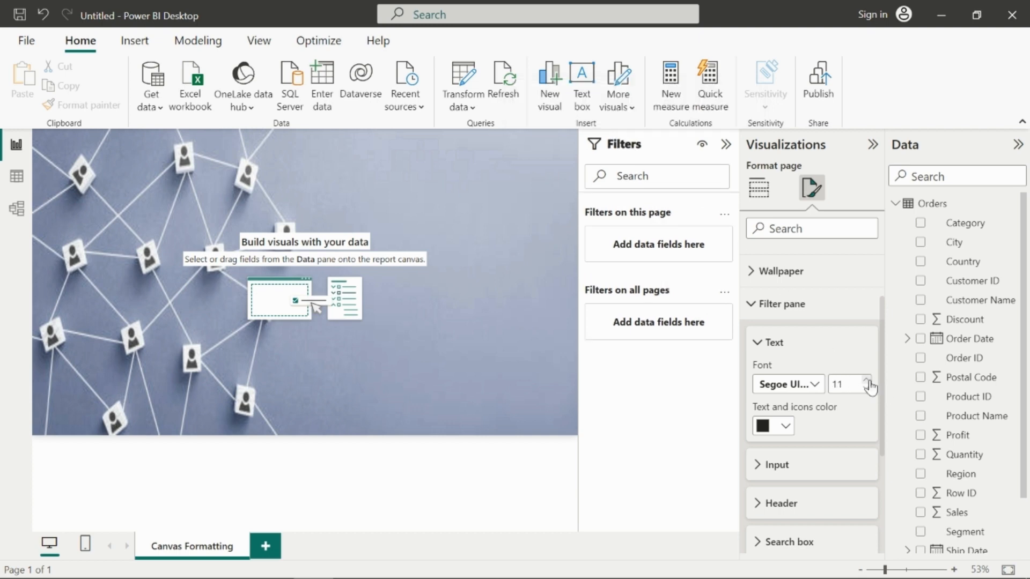
{"action": "left_click", "coordinate": [868, 382]}
{"action": "left_click", "coordinate": [867, 381]}
{"action": "left_click", "coordinate": [867, 382]}
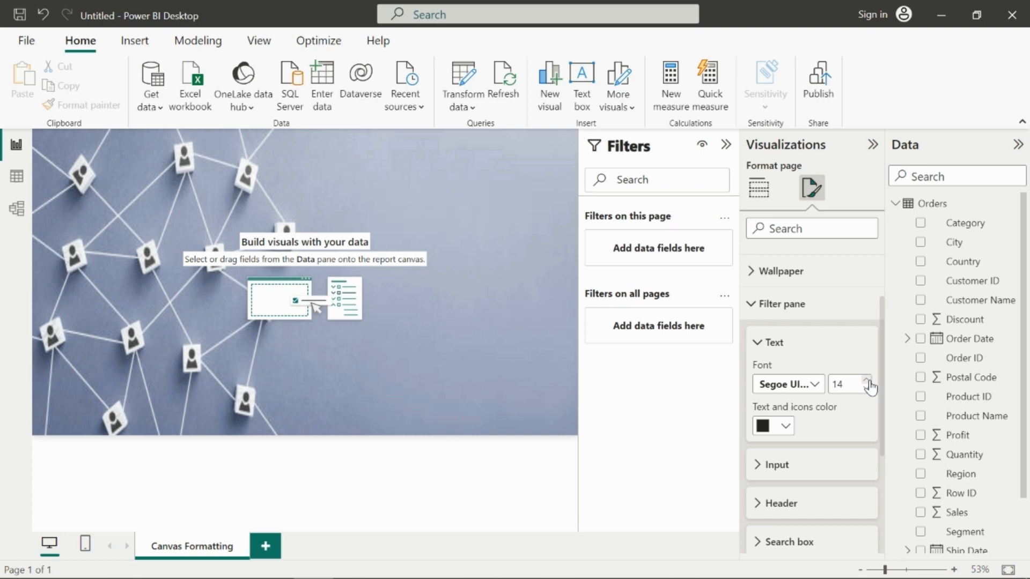
- Increase the filter pane's text size to 16, set its text and icons color to medium blue, and collapse the text options
{"action": "left_click", "coordinate": [868, 381]}
{"action": "left_click", "coordinate": [867, 381]}
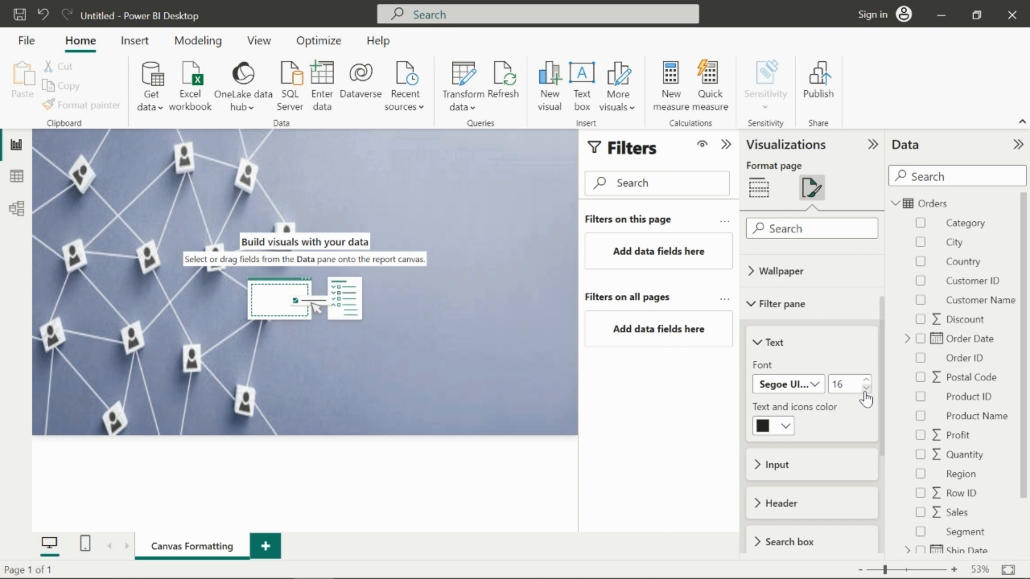
{"action": "left_click", "coordinate": [787, 426]}
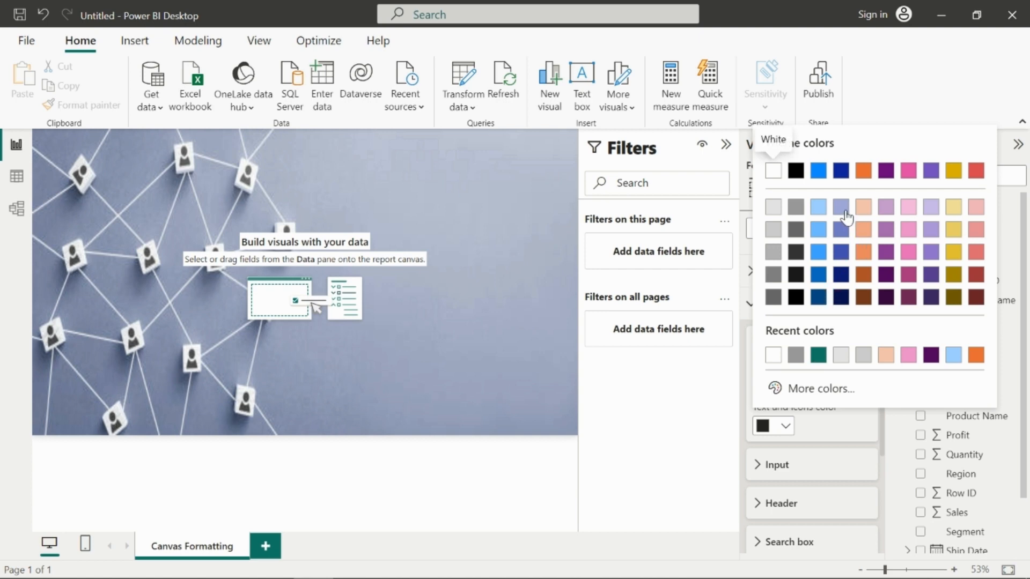
{"action": "left_click", "coordinate": [840, 252]}
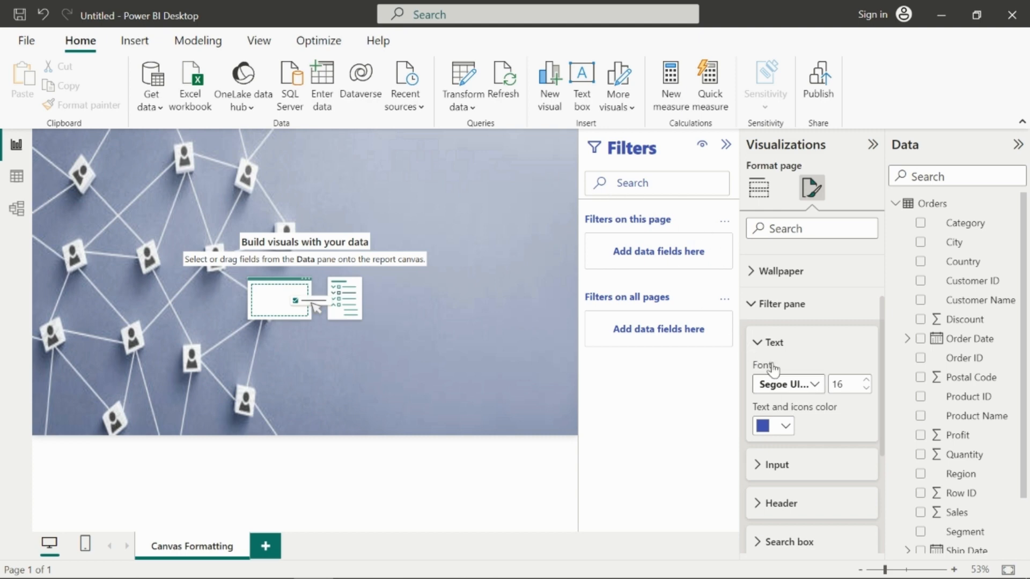
{"action": "left_click", "coordinate": [773, 343]}
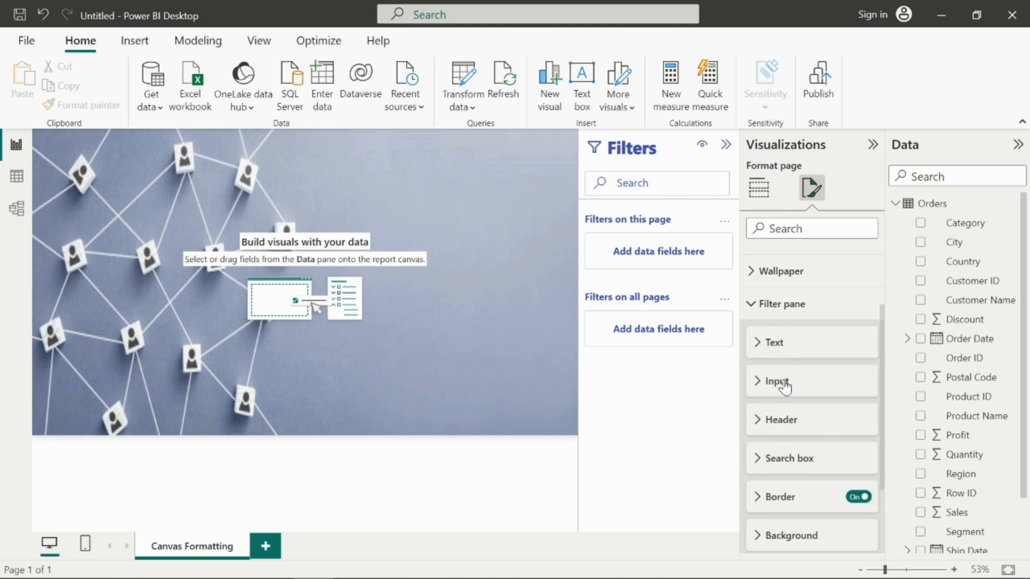
- Try purple as the filter pane's input box color, set it to pink, and collapse the input options
{"action": "left_click", "coordinate": [783, 383]}
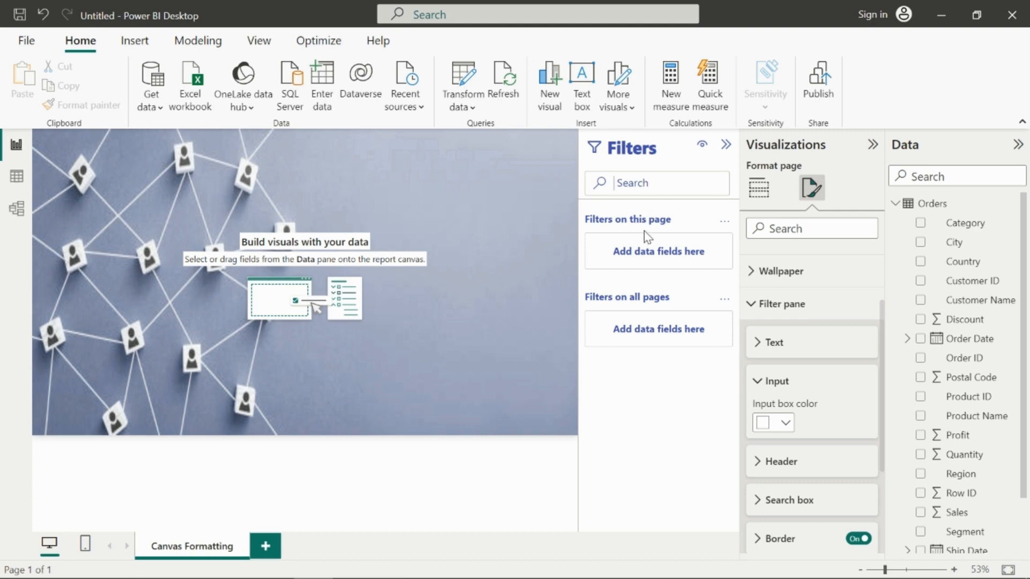
{"action": "left_click", "coordinate": [655, 185]}
{"action": "left_click", "coordinate": [787, 423]}
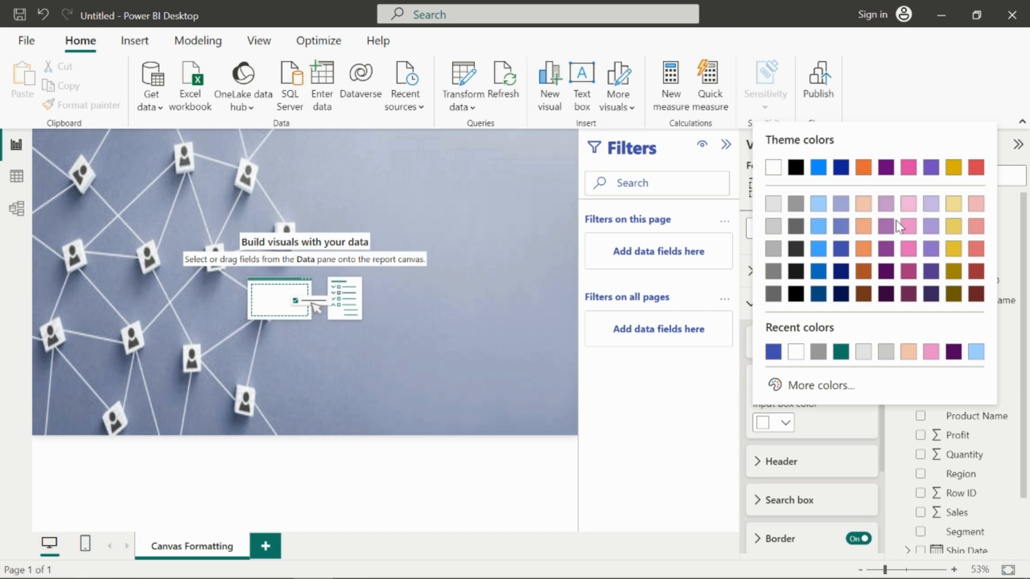
{"action": "left_click", "coordinate": [929, 254]}
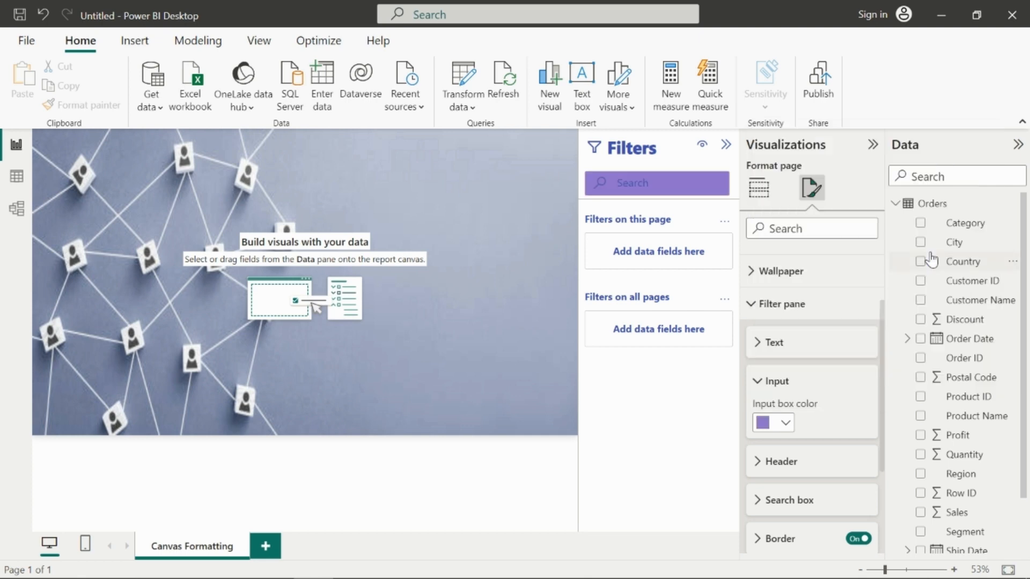
{"action": "left_click", "coordinate": [786, 423]}
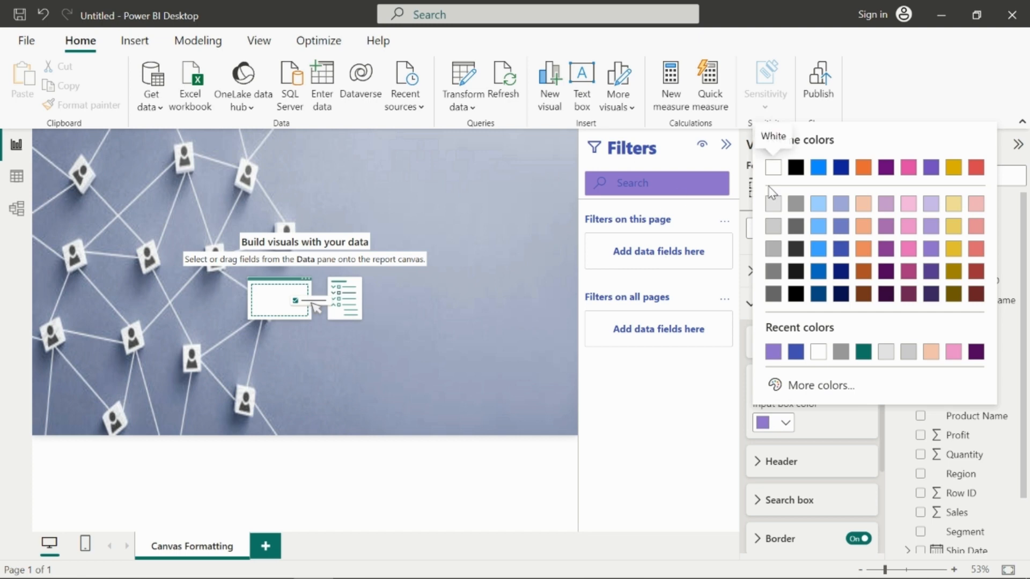
{"action": "left_click", "coordinate": [907, 234]}
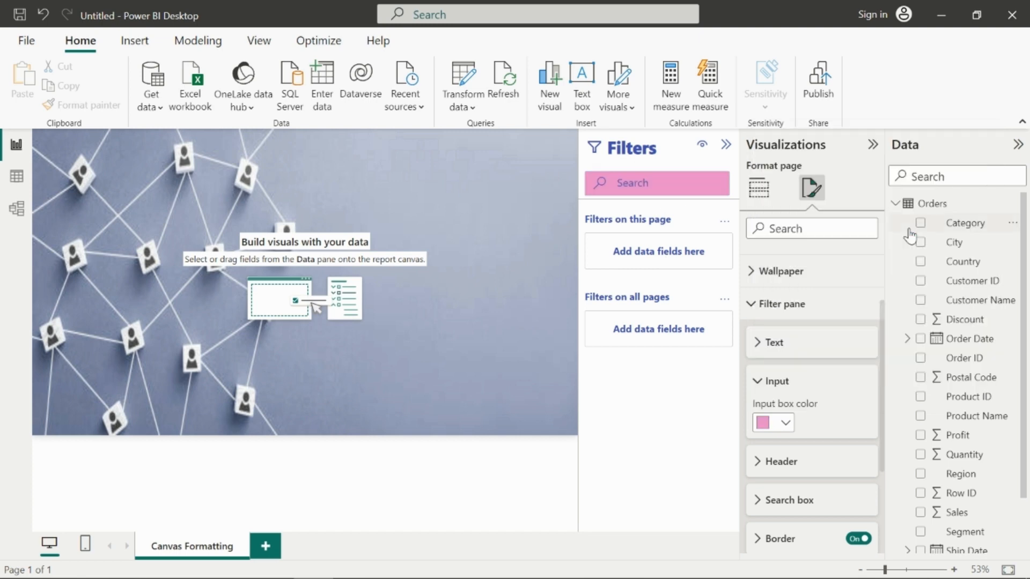
{"action": "left_click", "coordinate": [768, 381]}
- Open the filter pane's header options, try header text sizes of 8 pt and 11 pt, and return to 8 pt
{"action": "left_click", "coordinate": [775, 420]}
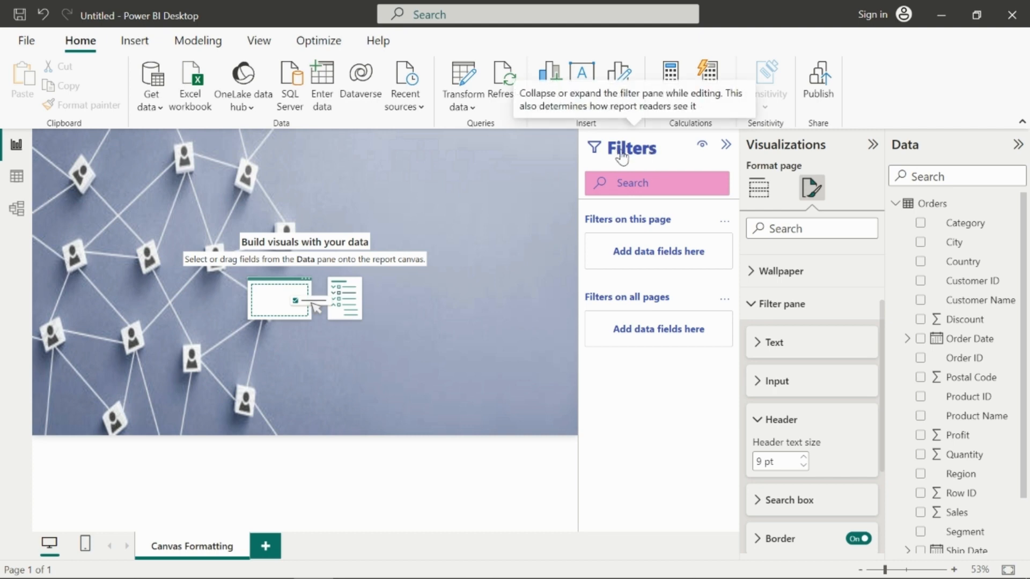
{"action": "left_click", "coordinate": [803, 466]}
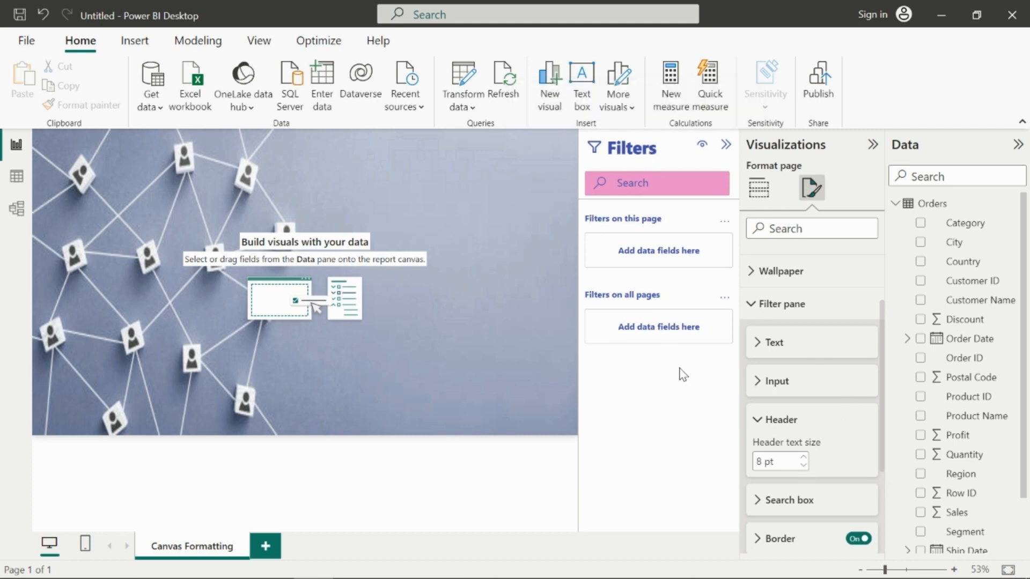
{"action": "left_click", "coordinate": [802, 458]}
{"action": "left_click", "coordinate": [802, 459]}
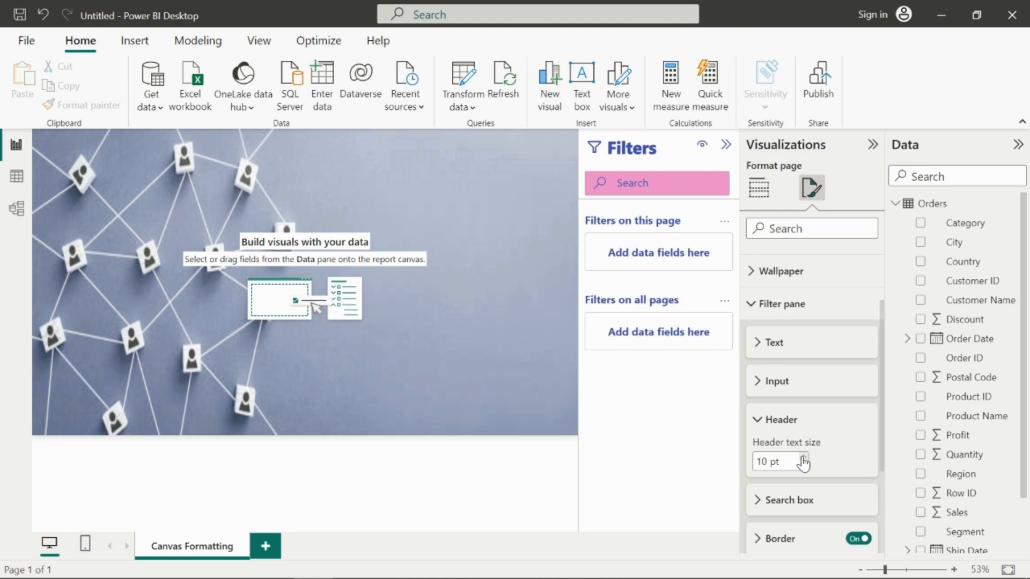
{"action": "left_click", "coordinate": [802, 459]}
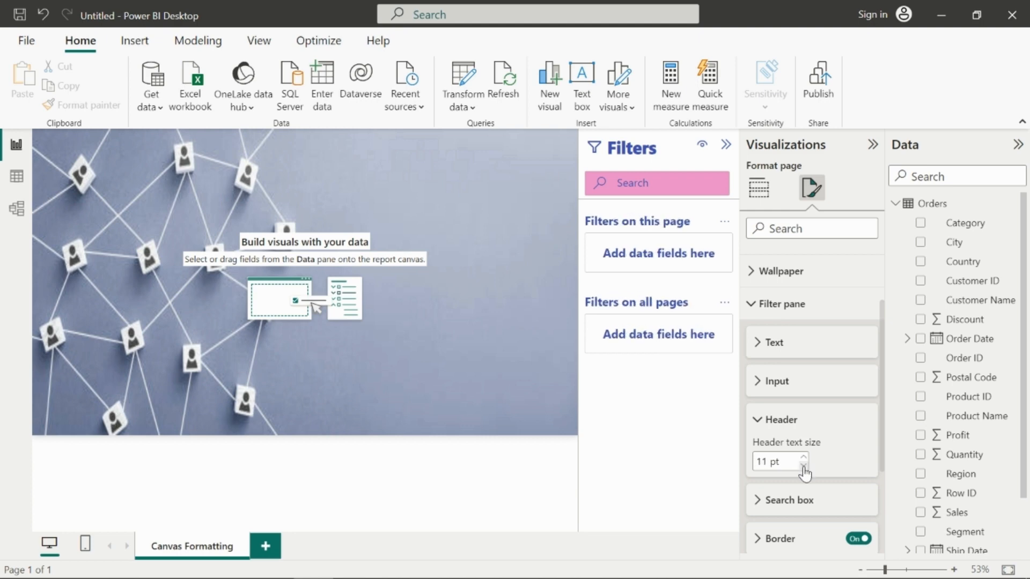
{"action": "left_click", "coordinate": [803, 465]}
{"action": "left_click", "coordinate": [803, 465]}
{"action": "left_click", "coordinate": [804, 465]}
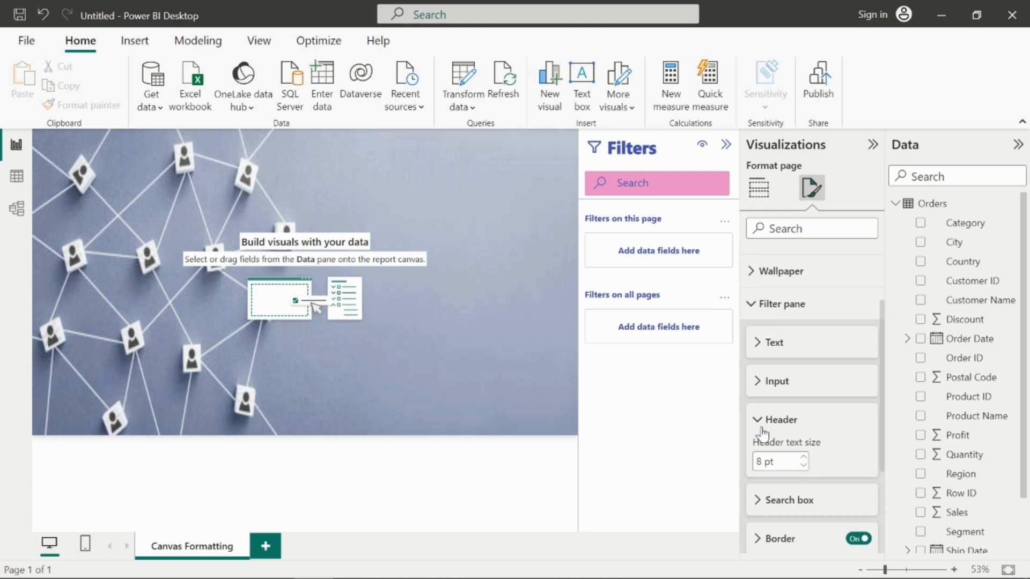
- Try header text sizes of 12 pt and larger in the filter pane, and settle on 10 pt
{"action": "left_click", "coordinate": [802, 458]}
{"action": "left_click", "coordinate": [803, 458]}
{"action": "left_click", "coordinate": [803, 457]}
{"action": "left_click", "coordinate": [803, 458]}
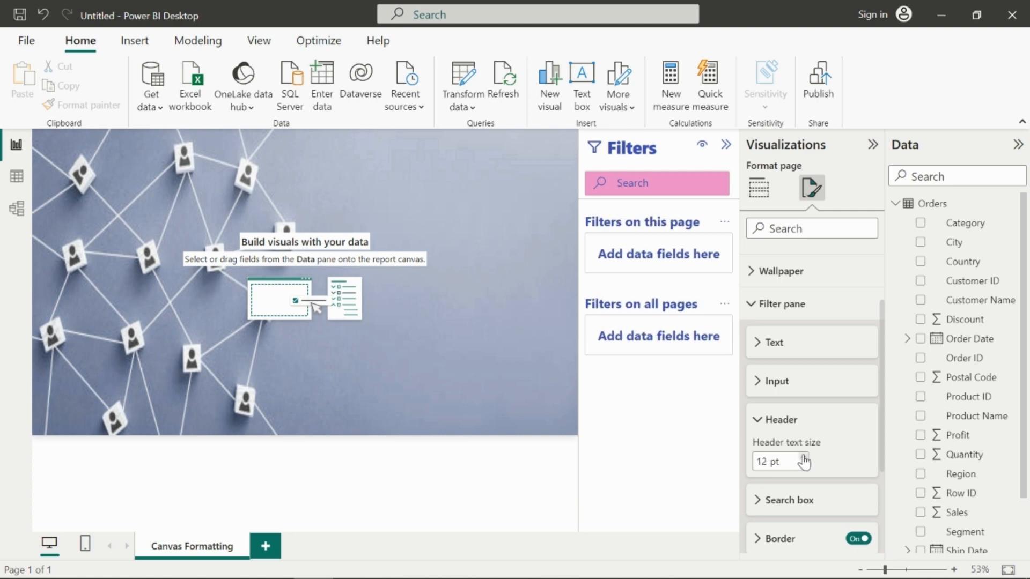
{"action": "left_click", "coordinate": [803, 458]}
{"action": "left_click", "coordinate": [803, 458]}
{"action": "left_click", "coordinate": [804, 465]}
{"action": "left_click", "coordinate": [804, 465]}
{"action": "left_click", "coordinate": [804, 465]}
{"action": "left_click", "coordinate": [804, 465]}
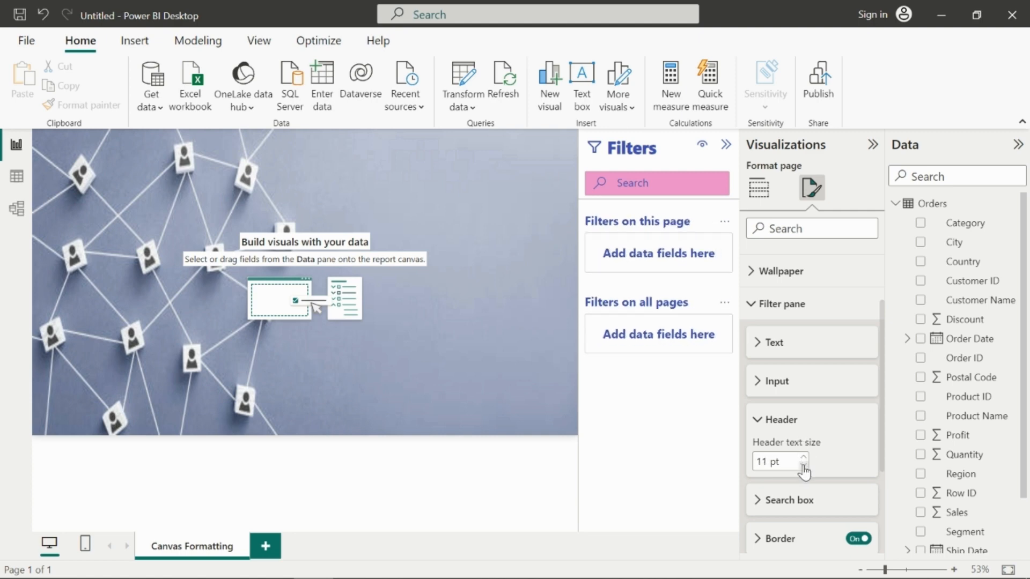
- Set the filter pane's search box text size to 14 pt and collapse the search box options
{"action": "scroll", "coordinate": [848, 445], "scroll_direction": "down", "scroll_amount": 2}
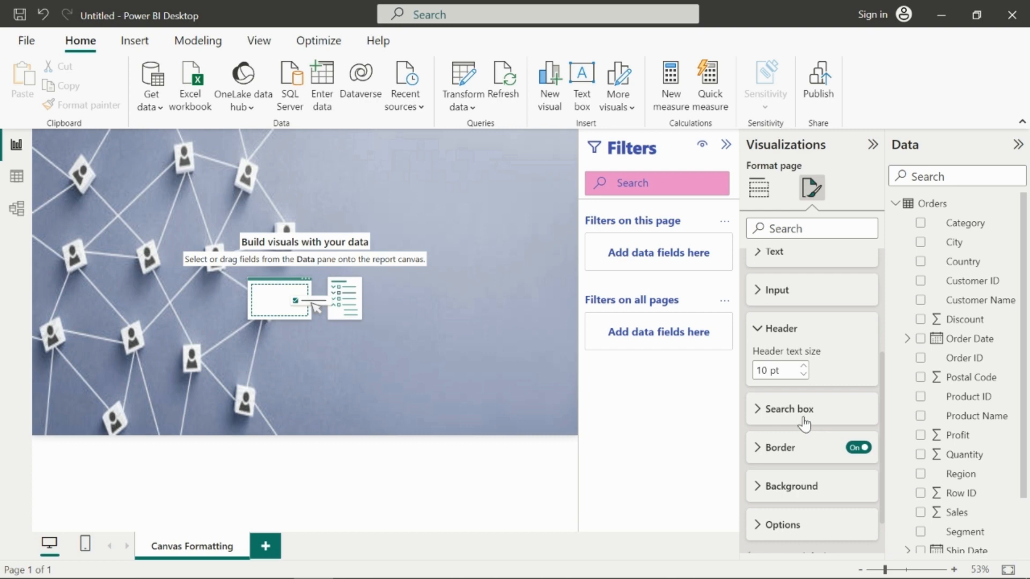
{"action": "left_click", "coordinate": [805, 413]}
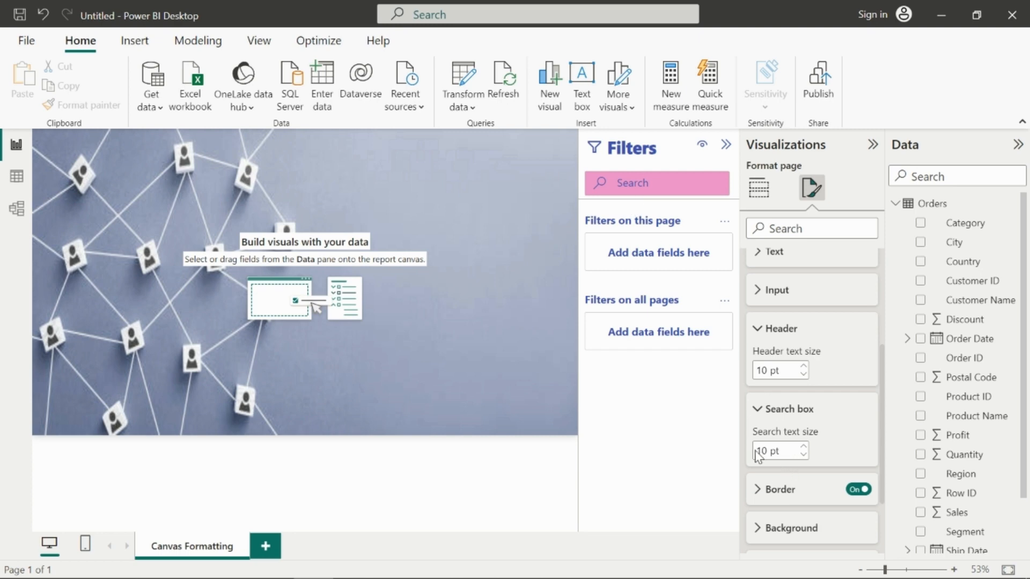
{"action": "left_click", "coordinate": [803, 447]}
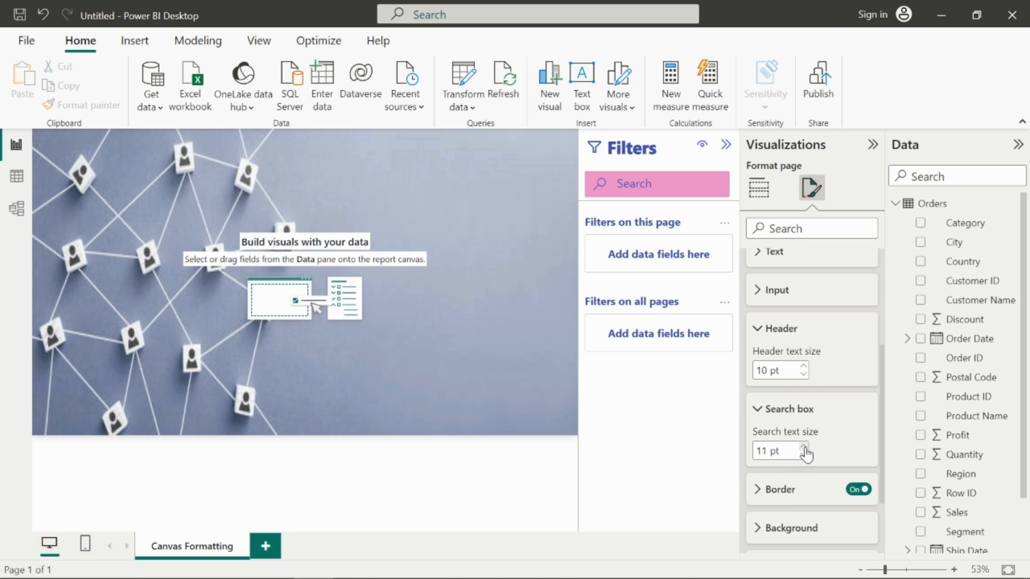
{"action": "left_click", "coordinate": [803, 447]}
{"action": "left_click", "coordinate": [803, 447]}
{"action": "left_click", "coordinate": [803, 447]}
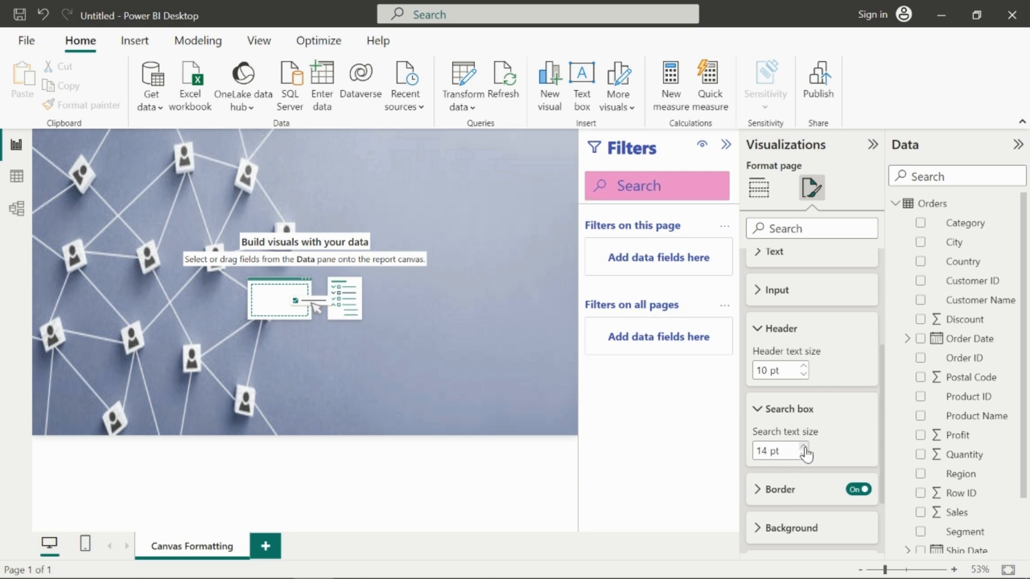
{"action": "left_click", "coordinate": [803, 447]}
{"action": "left_click", "coordinate": [803, 454]}
{"action": "left_click", "coordinate": [786, 410]}
- Open the filter pane's border options and switch the border off and back on
{"action": "left_click", "coordinate": [762, 450]}
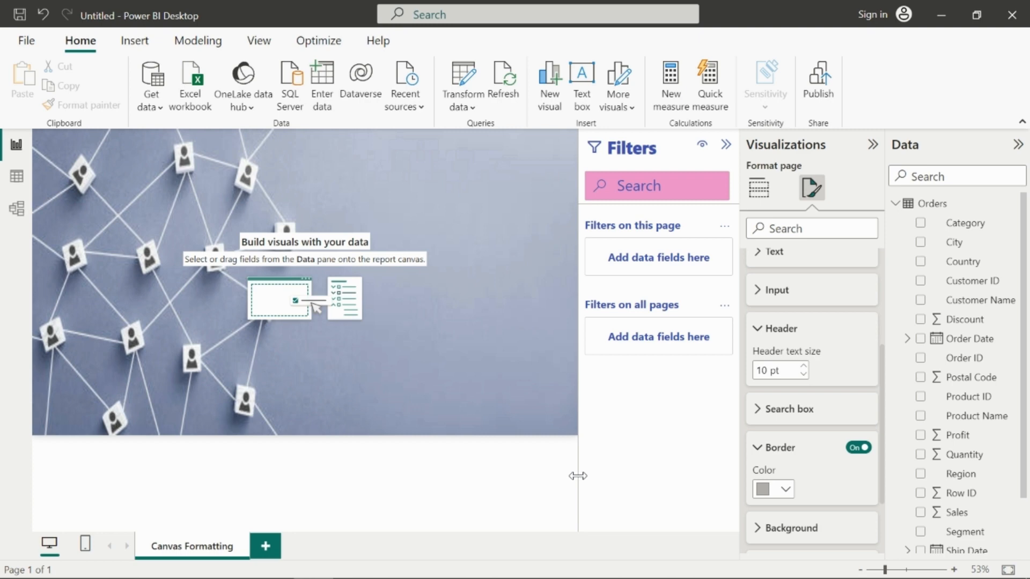
{"action": "left_click", "coordinate": [857, 449]}
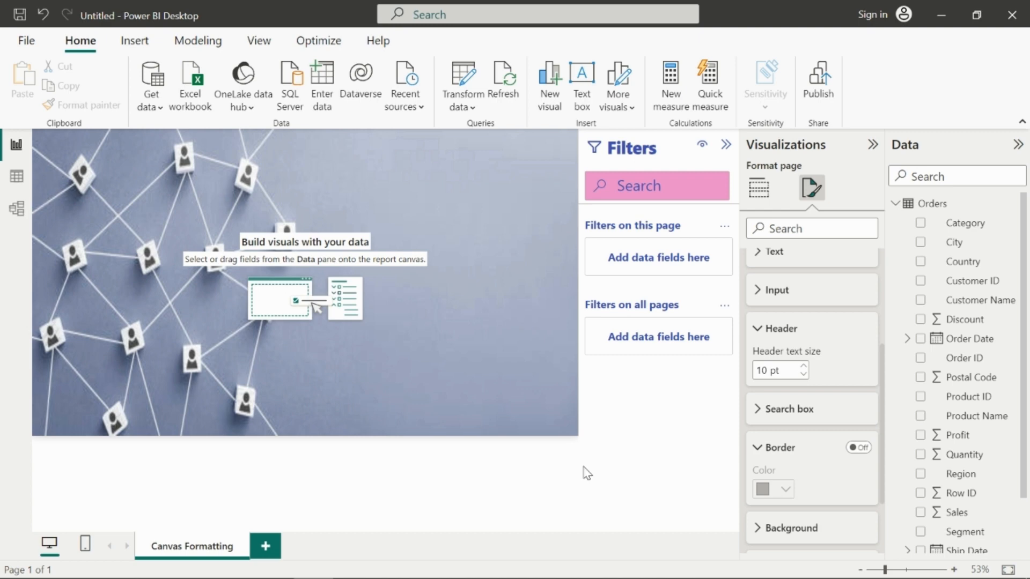
{"action": "left_click", "coordinate": [859, 448]}
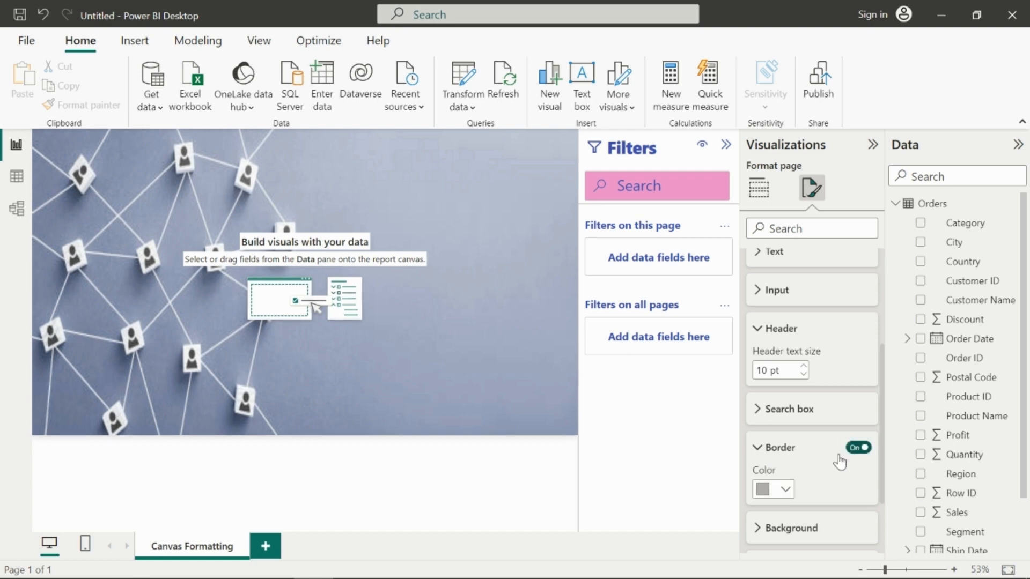
- Try light blue (#41a4ff) as the filter pane's border color, and set it to purple
{"action": "left_click", "coordinate": [786, 489]}
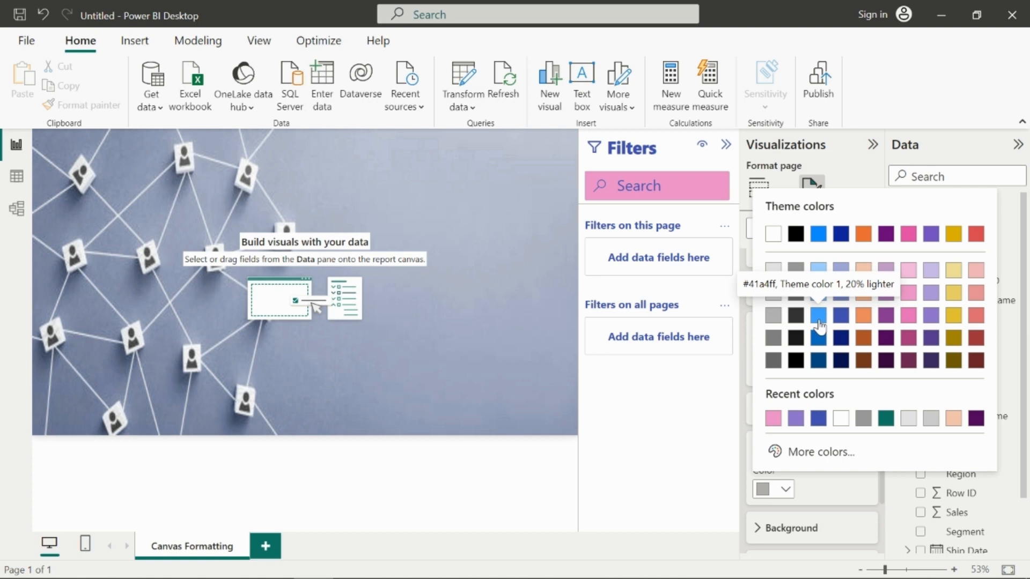
{"action": "left_click", "coordinate": [818, 320]}
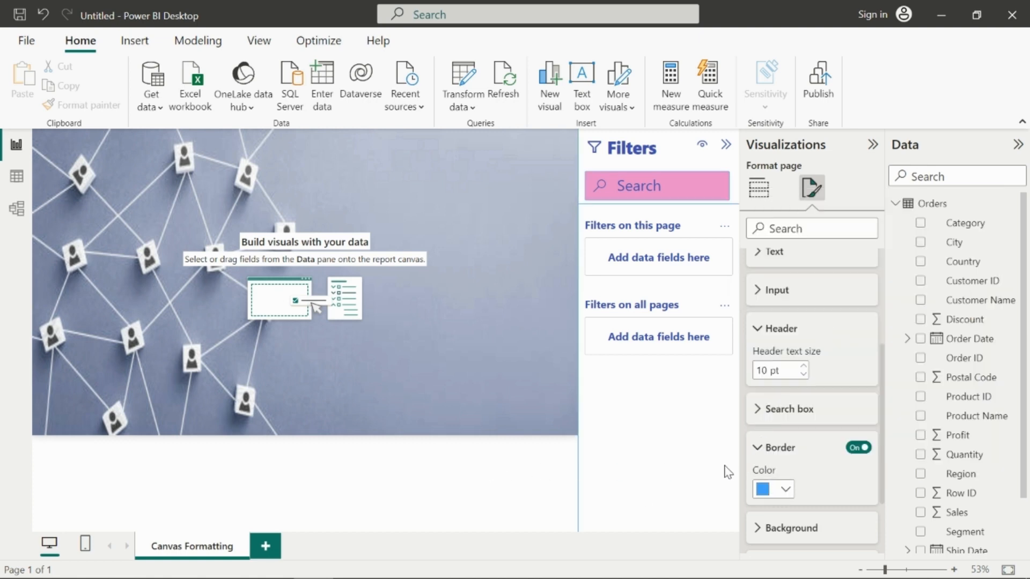
{"action": "left_click", "coordinate": [783, 489]}
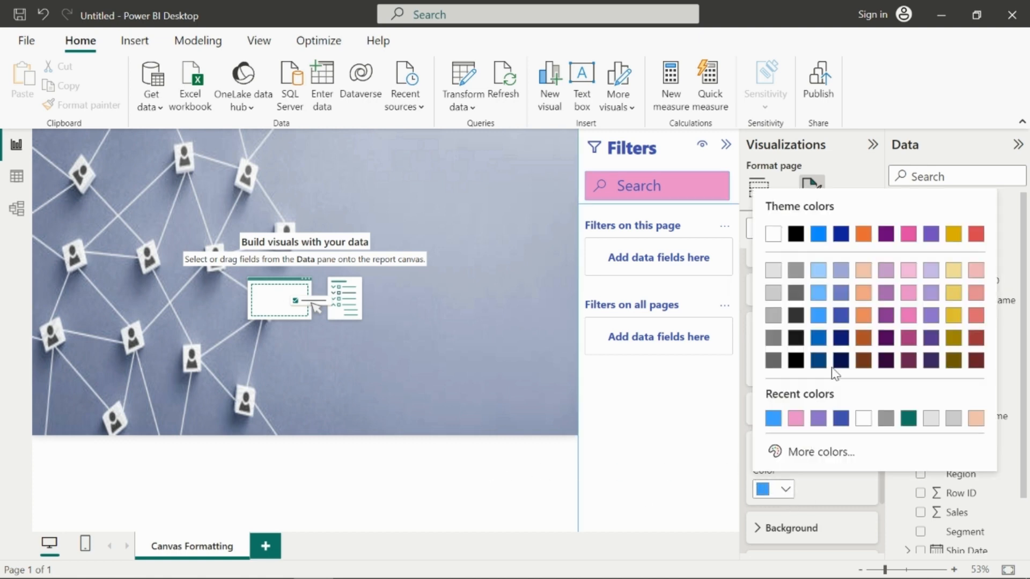
{"action": "left_click", "coordinate": [887, 299]}
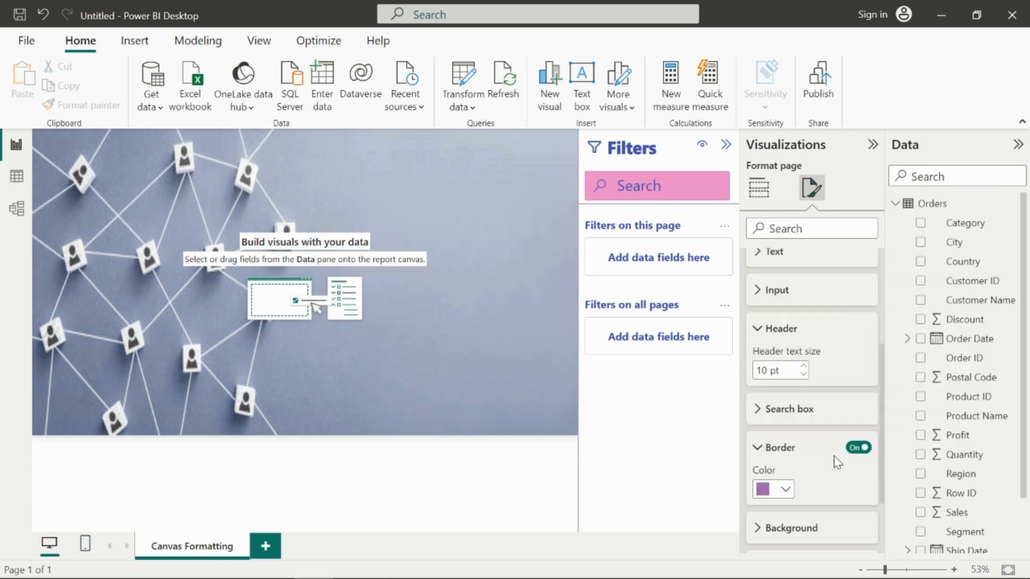
- Open the filter pane's background options and apply a light pink color with 54% transparency
{"action": "scroll", "coordinate": [843, 461], "scroll_direction": "down", "scroll_amount": 2}
{"action": "scroll", "coordinate": [843, 461], "scroll_direction": "down", "scroll_amount": 1}
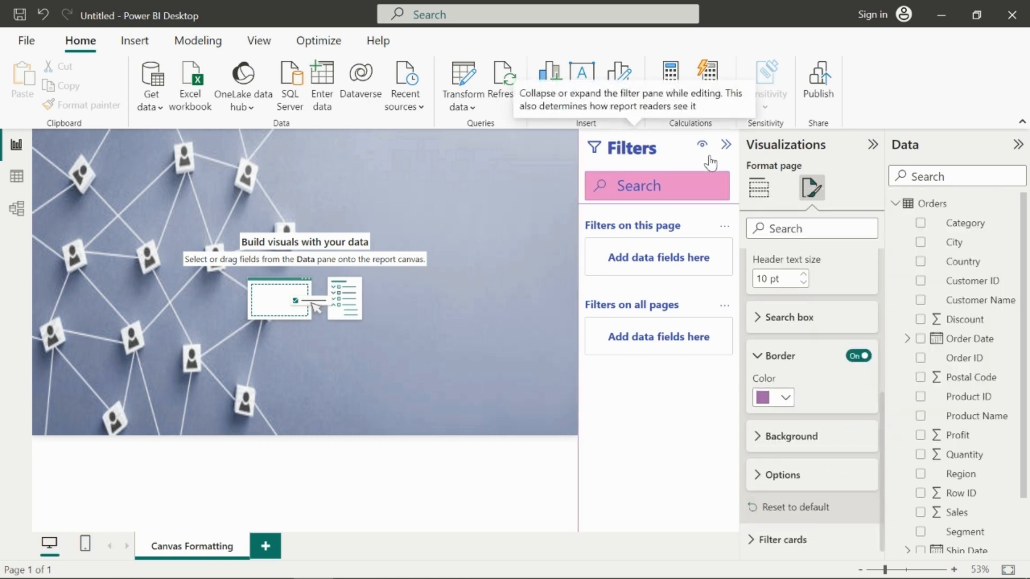
{"action": "left_click", "coordinate": [795, 437]}
{"action": "scroll", "coordinate": [799, 444], "scroll_direction": "down", "scroll_amount": 2}
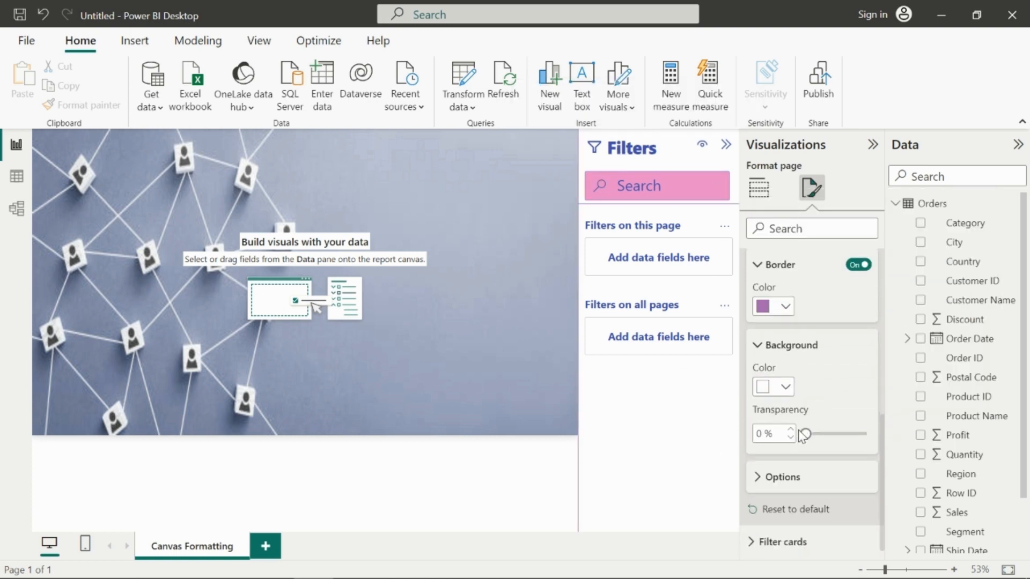
{"action": "left_click", "coordinate": [786, 387]}
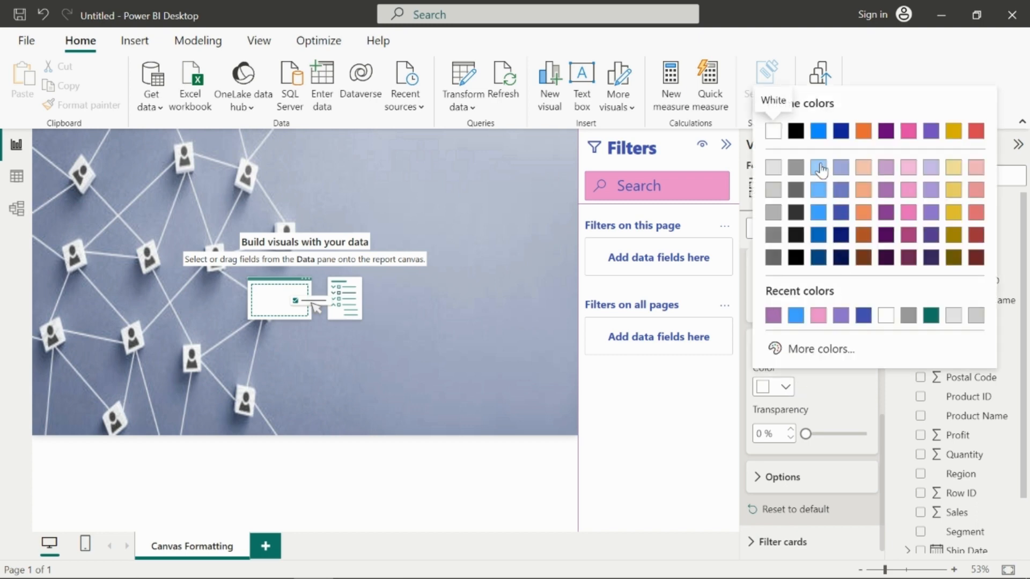
{"action": "left_click", "coordinate": [909, 166]}
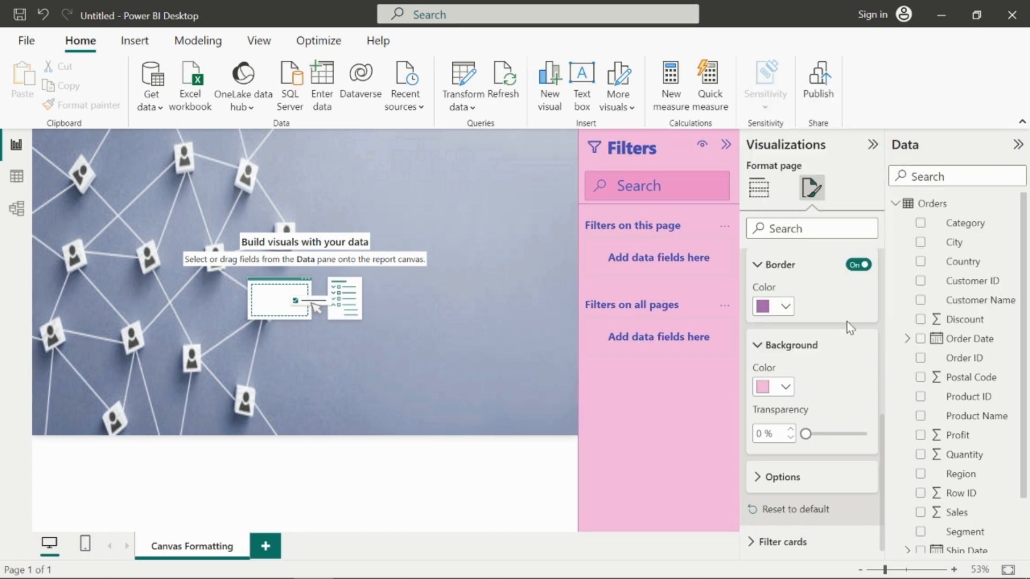
{"action": "left_click_drag", "start_coordinate": [805, 433], "coordinate": [838, 434]}
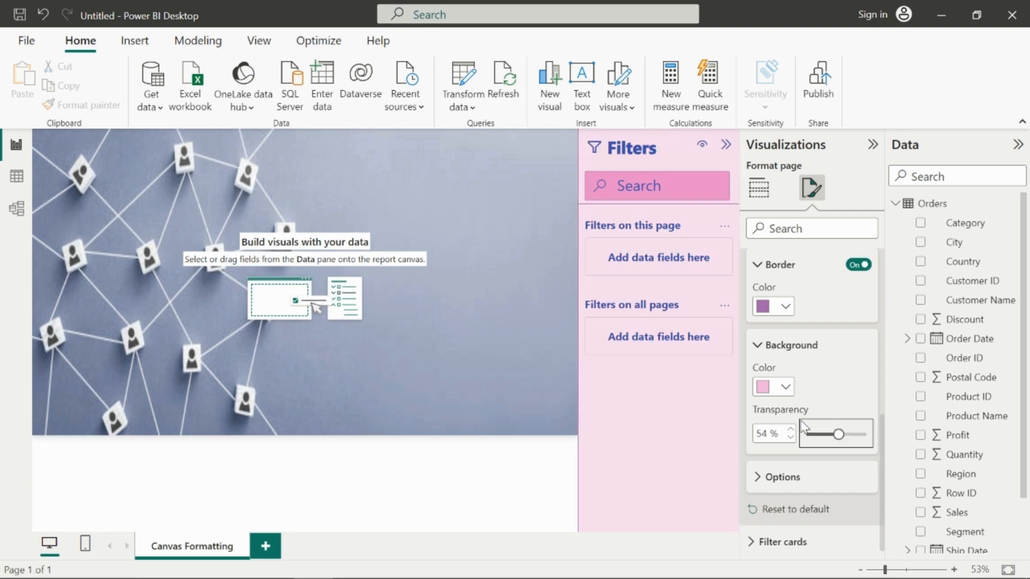
- Change the filter pane's background color to gray and raise its transparency to 74%
{"action": "left_click", "coordinate": [785, 388]}
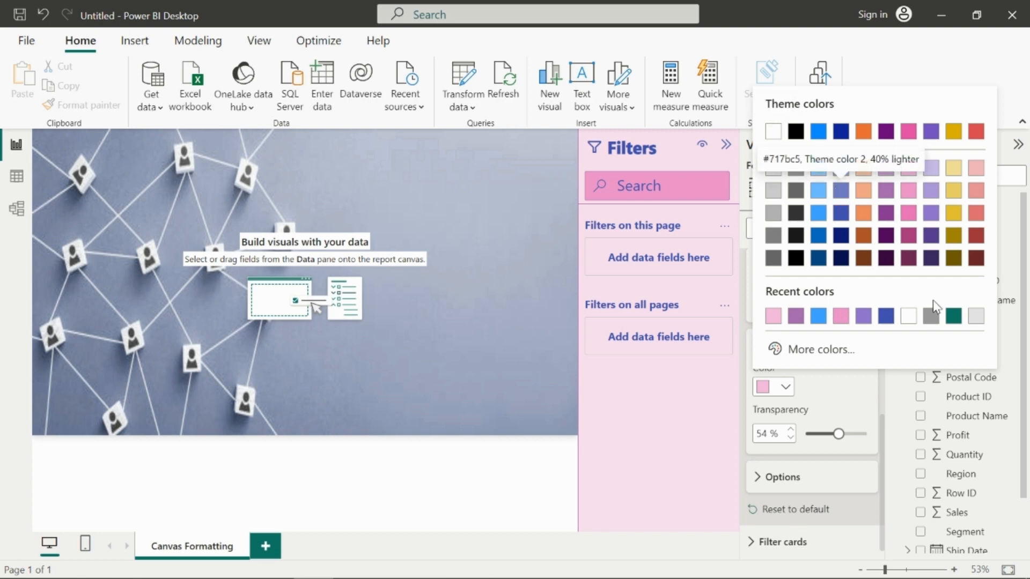
{"action": "left_click", "coordinate": [931, 317]}
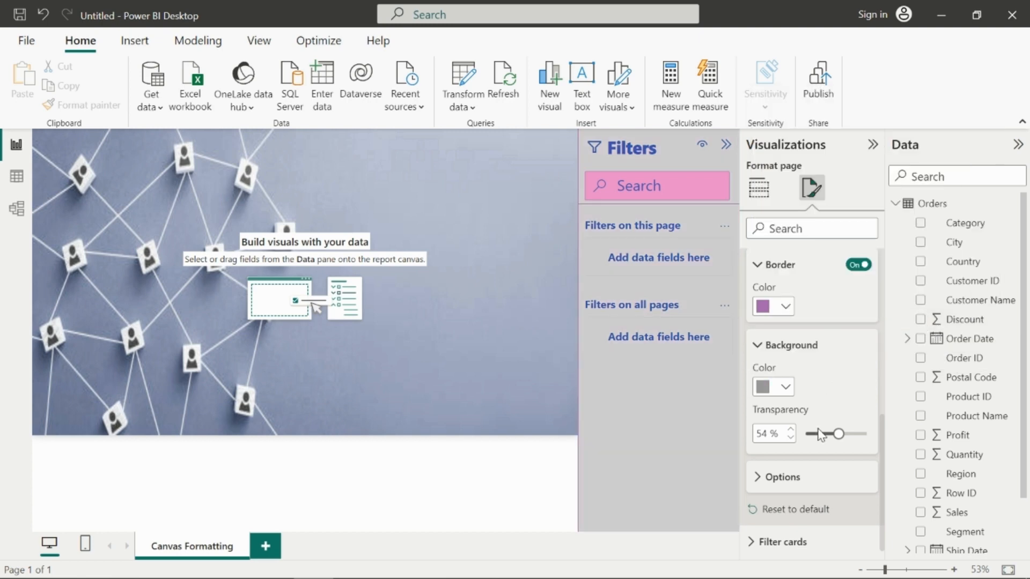
{"action": "left_click_drag", "start_coordinate": [838, 435], "coordinate": [846, 434]}
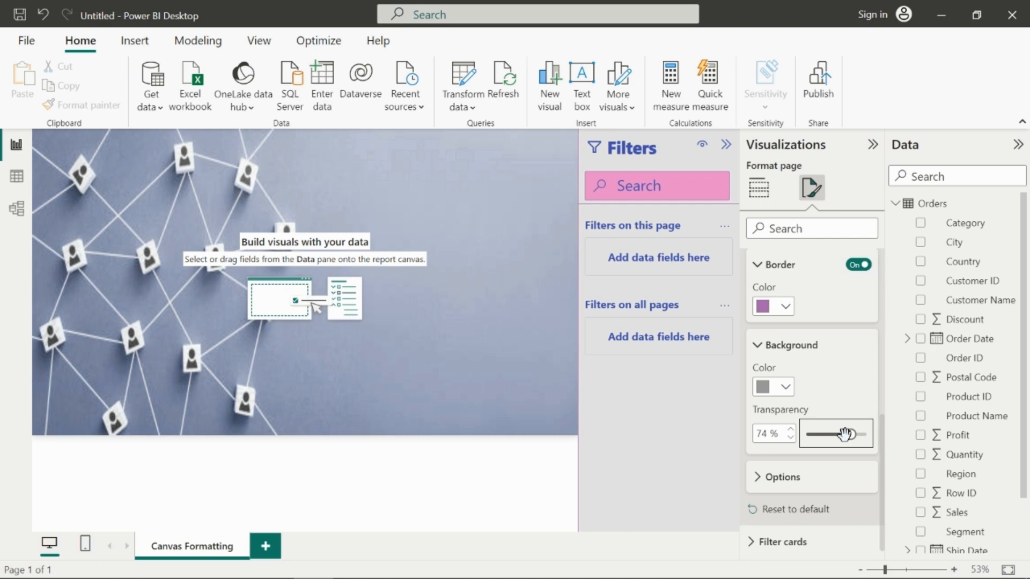
- Open the filter pane's width options, resize the pane freehand to about 183 px, and set its width to 200 px
{"action": "left_click", "coordinate": [771, 477]}
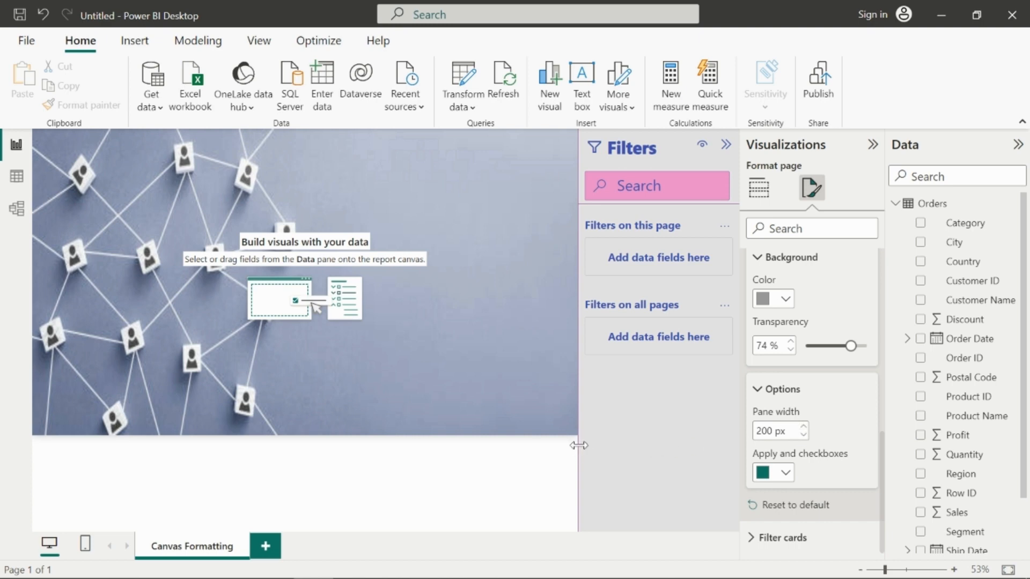
{"action": "left_click_drag", "start_coordinate": [581, 445], "coordinate": [637, 451]}
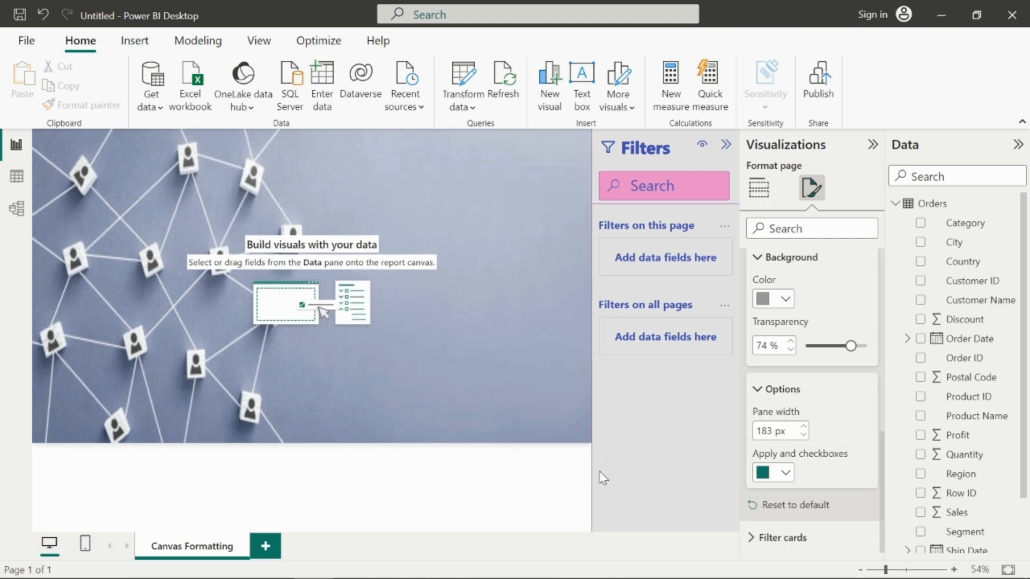
{"action": "left_click_drag", "start_coordinate": [591, 473], "coordinate": [592, 470]}
{"action": "left_click_drag", "start_coordinate": [773, 431], "coordinate": [751, 430]}
{"action": "type", "text": "200"}
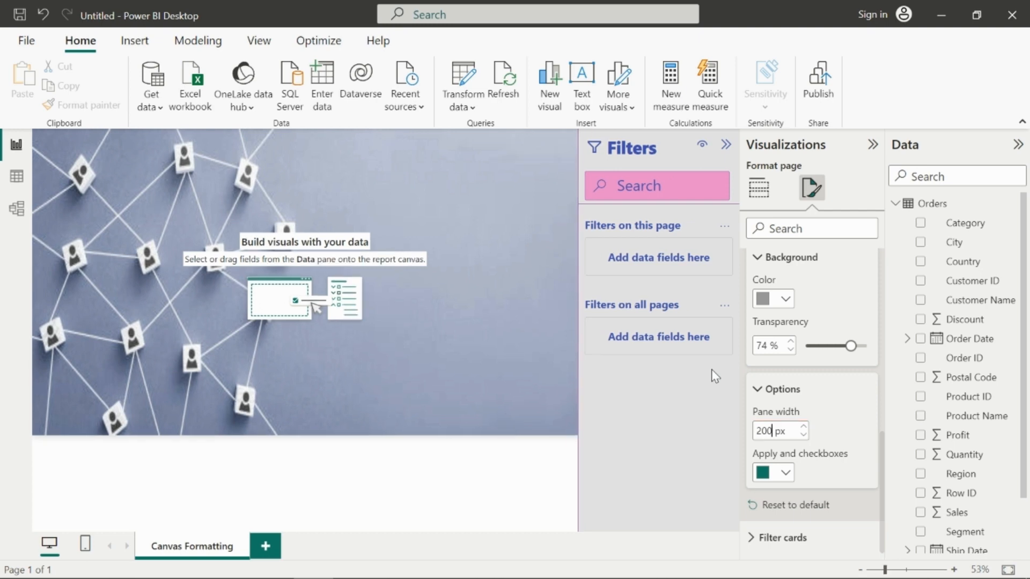
- Try a filter pane width of 300 px, and set it to 230 px
{"action": "key", "text": "BackSpace"}
{"action": "key", "text": "BackSpace"}
{"action": "type", "text": "300"}
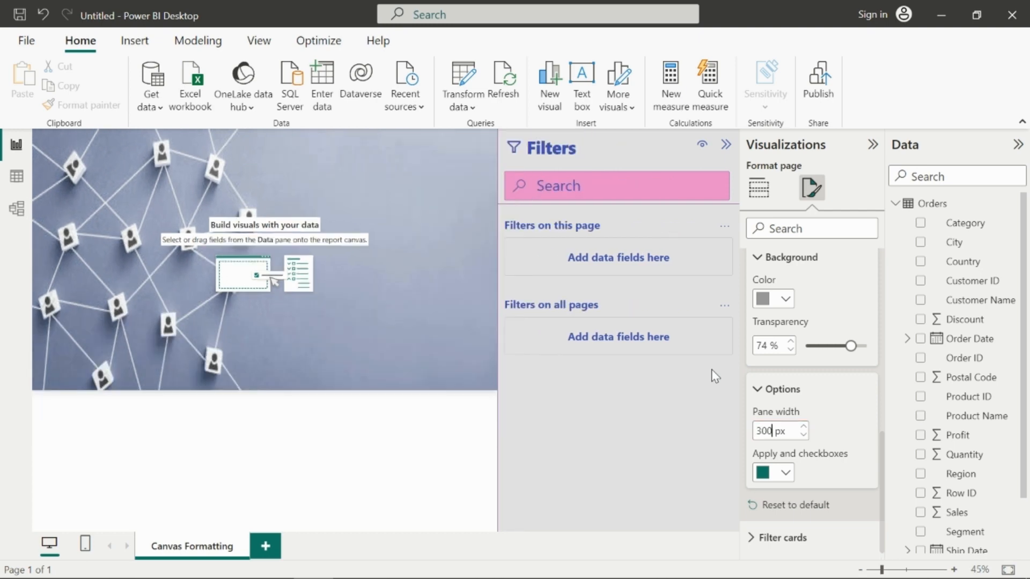
{"action": "key", "text": "BackSpace"}
{"action": "type", "text": "0"}
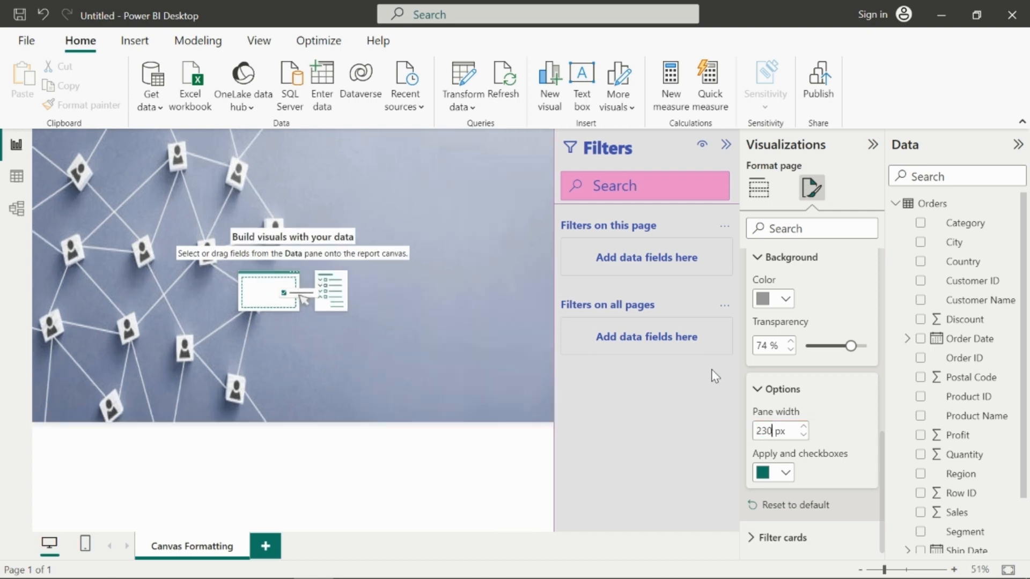
- Collapse the Options, Background and Border settings of the filter pane
{"action": "left_click", "coordinate": [757, 391]}
{"action": "scroll", "coordinate": [781, 350], "scroll_direction": "up", "scroll_amount": 2}
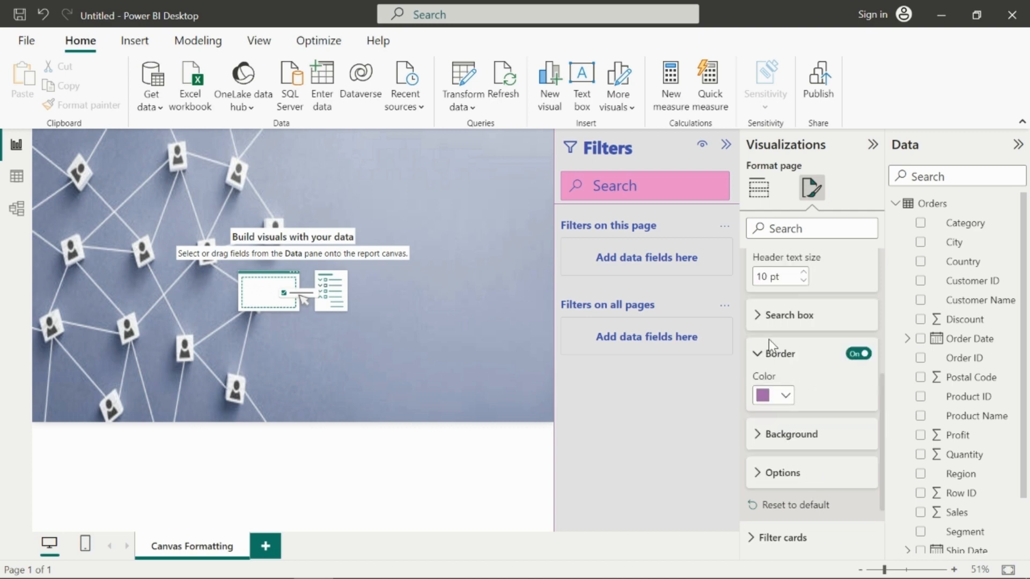
{"action": "scroll", "coordinate": [775, 343], "scroll_direction": "up", "scroll_amount": 1}
{"action": "left_click", "coordinate": [767, 318]}
{"action": "left_click", "coordinate": [778, 355]}
{"action": "scroll", "coordinate": [799, 440], "scroll_direction": "up", "scroll_amount": 4}
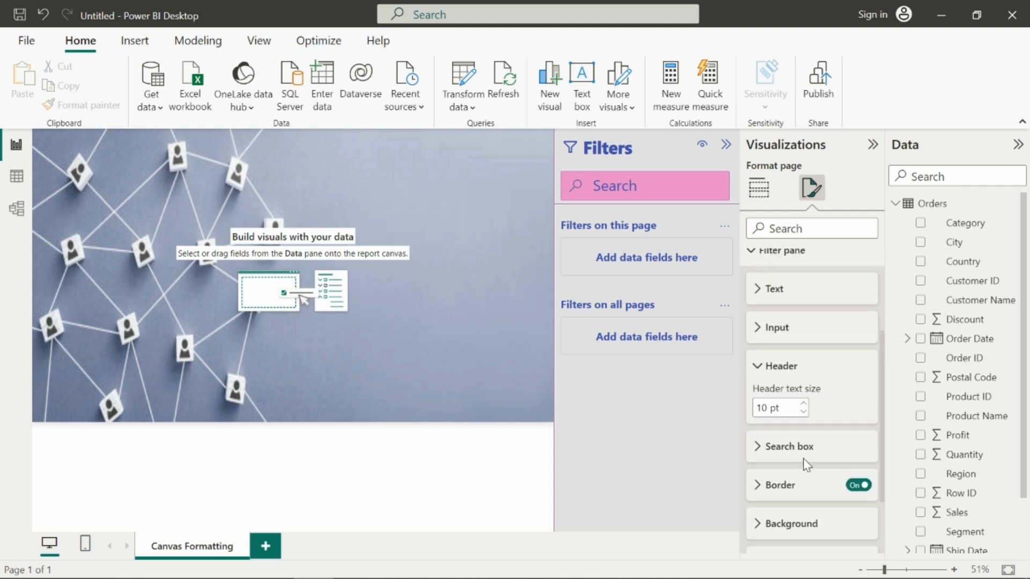